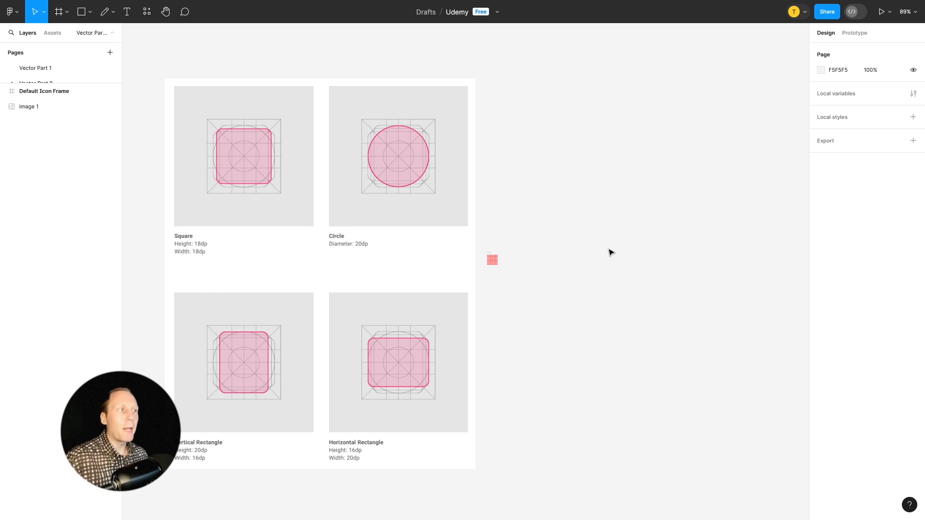
right_click(558, 178)
mouse_move(573, 261)
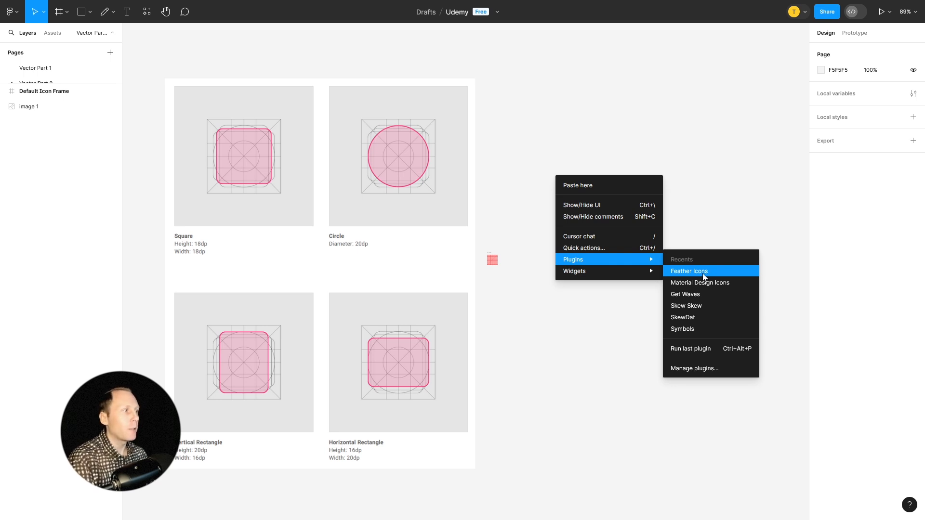
left_click(691, 374)
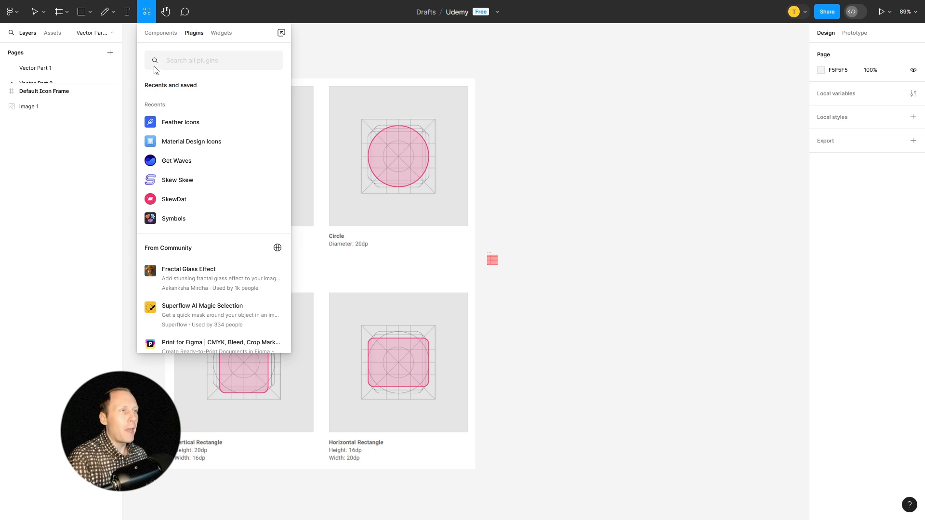
left_click(626, 185)
Insert the alert-octagon icon from the Feather Icons plugin and close the plugin.
right_click(545, 164)
mouse_move(591, 246)
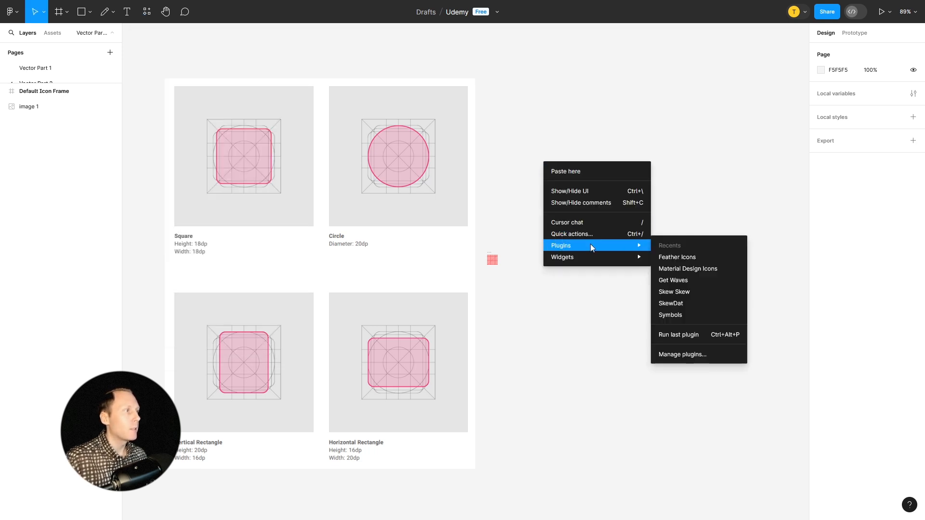
left_click(679, 258)
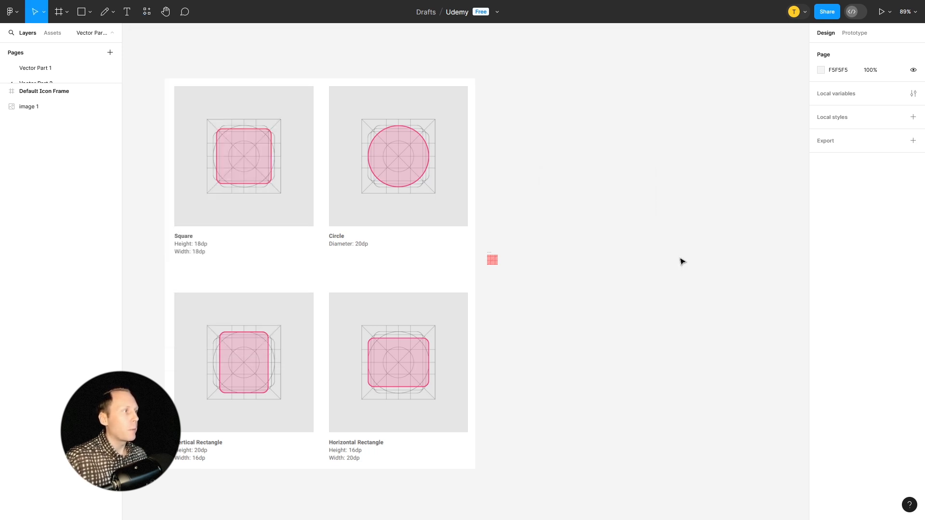
left_click_drag(602, 122, 699, 135)
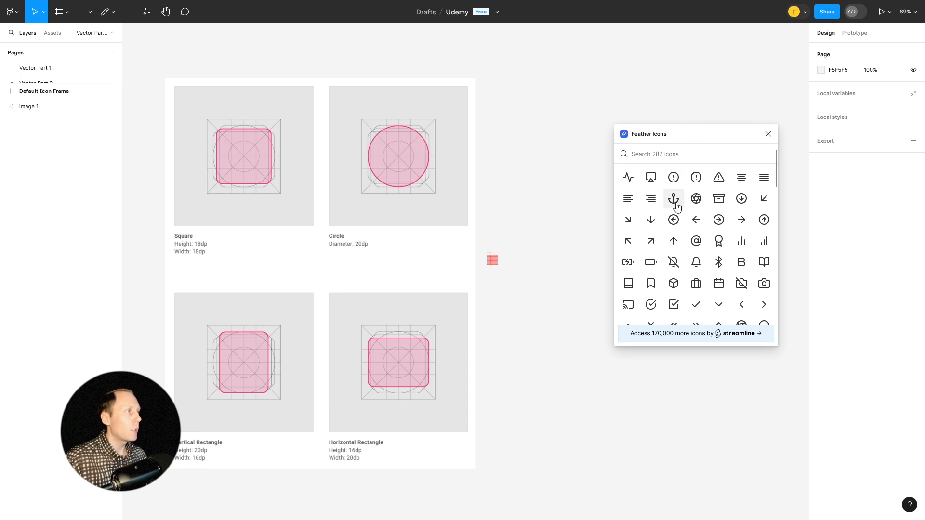
left_click(696, 178)
left_click(768, 134)
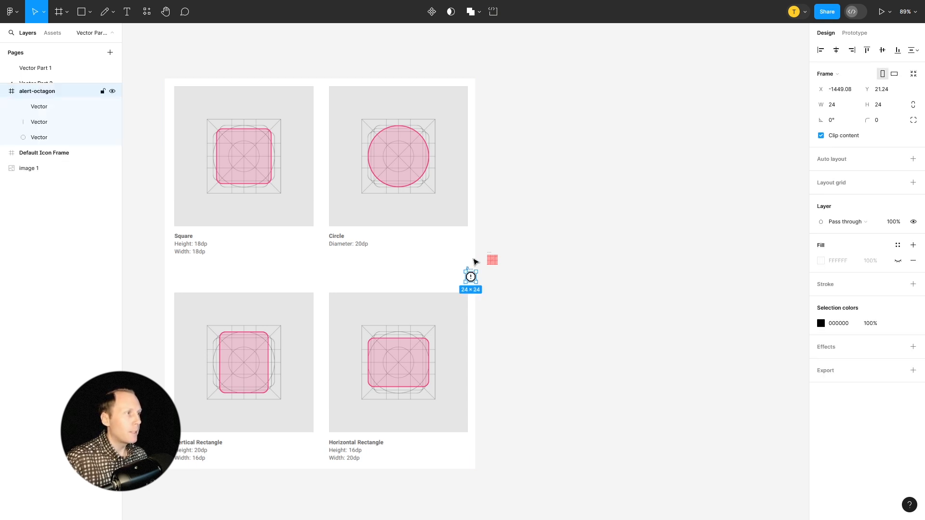
Move the alert-octagon icon onto the empty canvas to the right of the reference image, above the Default Icon Frame.
left_click_drag(471, 272, 493, 202)
scroll(484, 195, "up", 10)
scroll(516, 277, "down", 2)
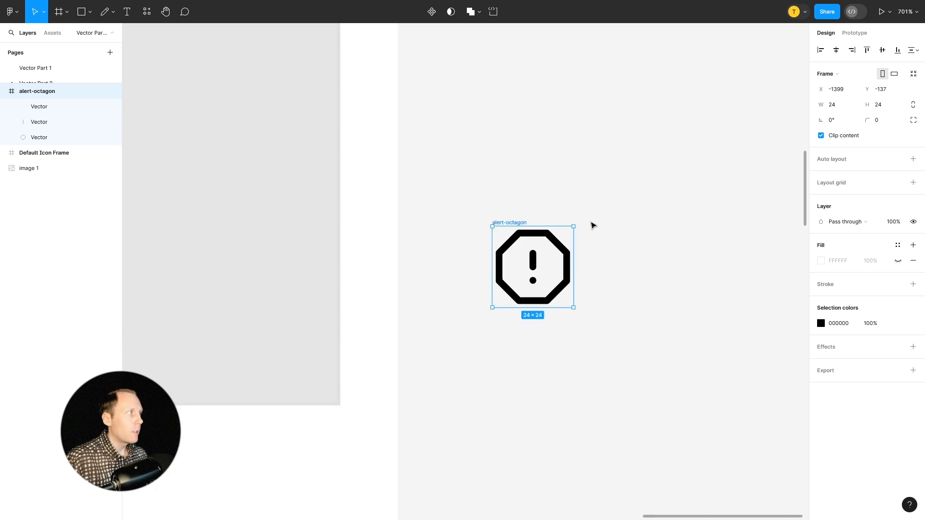
left_click_drag(517, 223, 487, 193)
scroll(485, 192, "up", 2)
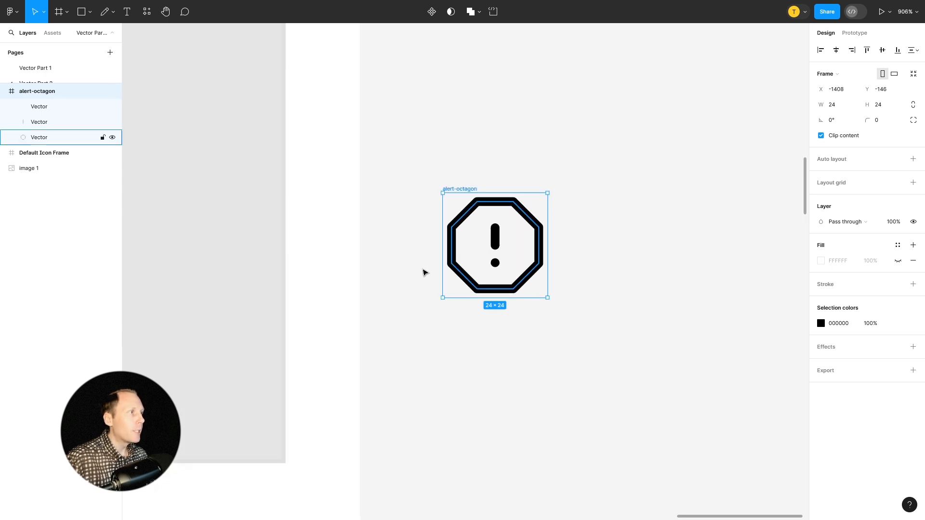
Make the alert-octagon frame's hidden fill visible and change its colour to red FF0909.
left_click(898, 262)
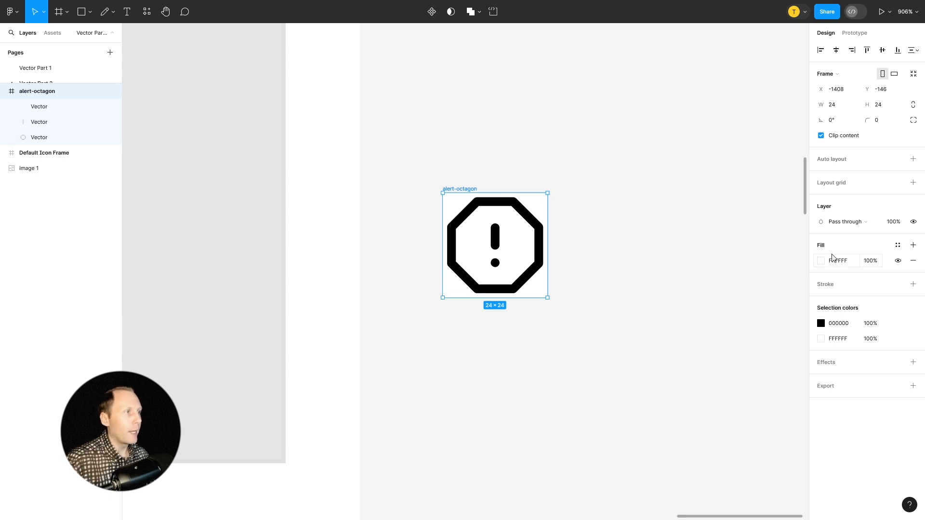
left_click(821, 261)
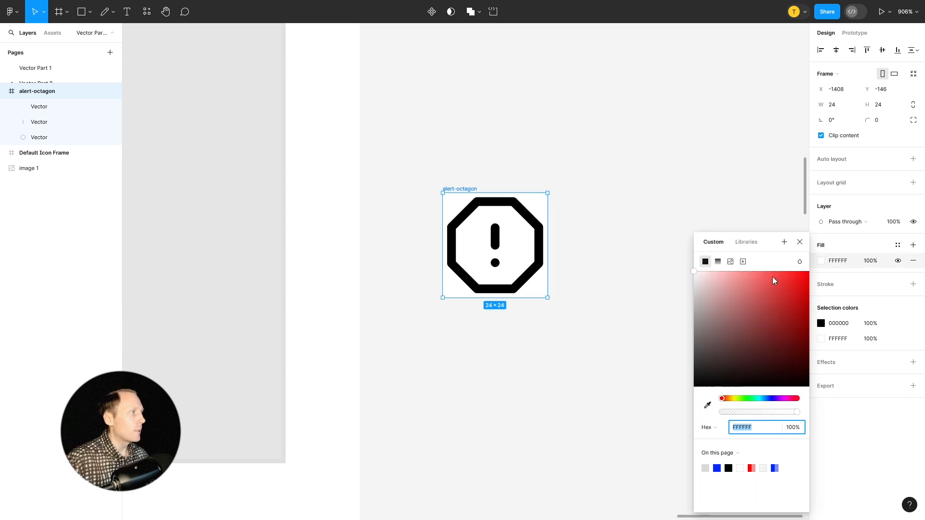
left_click_drag(775, 280, 806, 268)
left_click(799, 242)
scroll(655, 229, "down", 1)
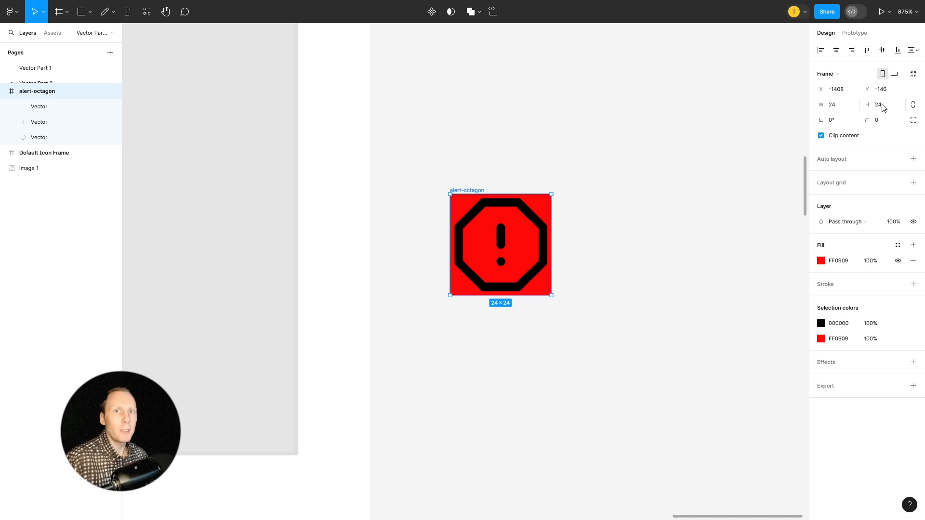
Examine the individual vectors inside the alert-octagon frame and compare their size with the frame itself.
left_click(527, 218)
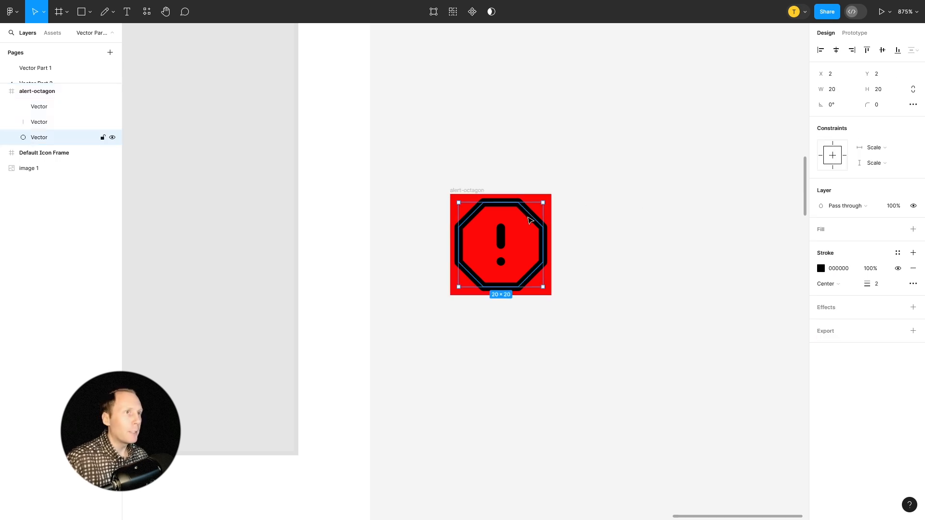
left_click(39, 122)
left_click(39, 138)
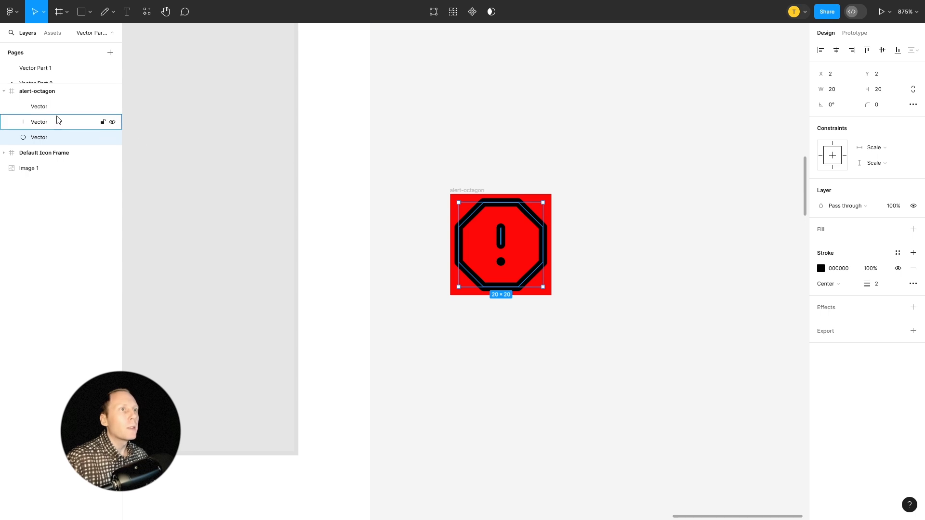
left_click(39, 122)
left_click(39, 137)
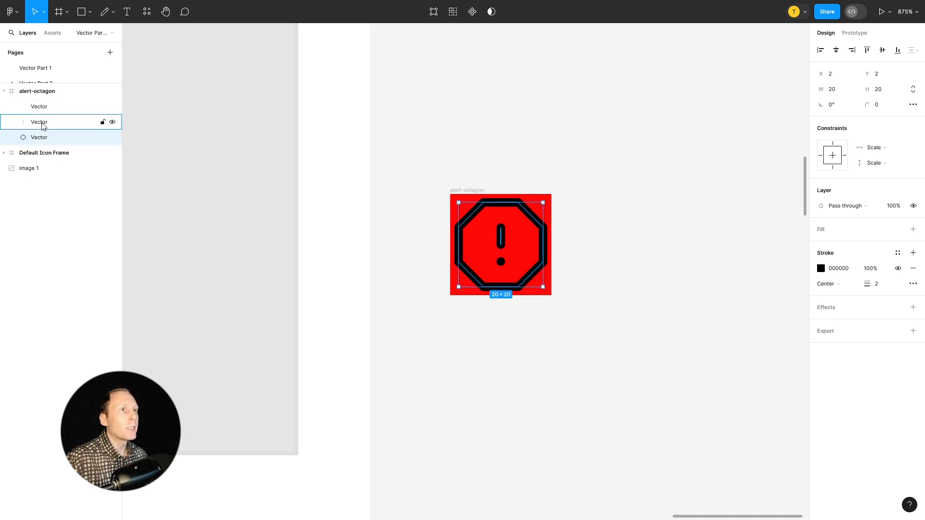
left_click(42, 107)
left_click(457, 189)
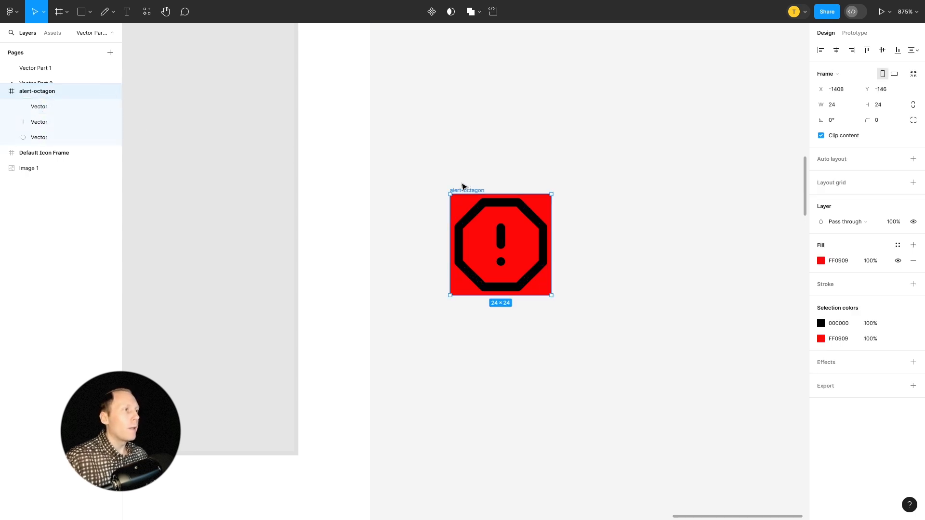
Measure the spacing between the alert-octagon frame and the edge of the reference image.
scroll(529, 177, "down", 1)
scroll(528, 178, "down", 5)
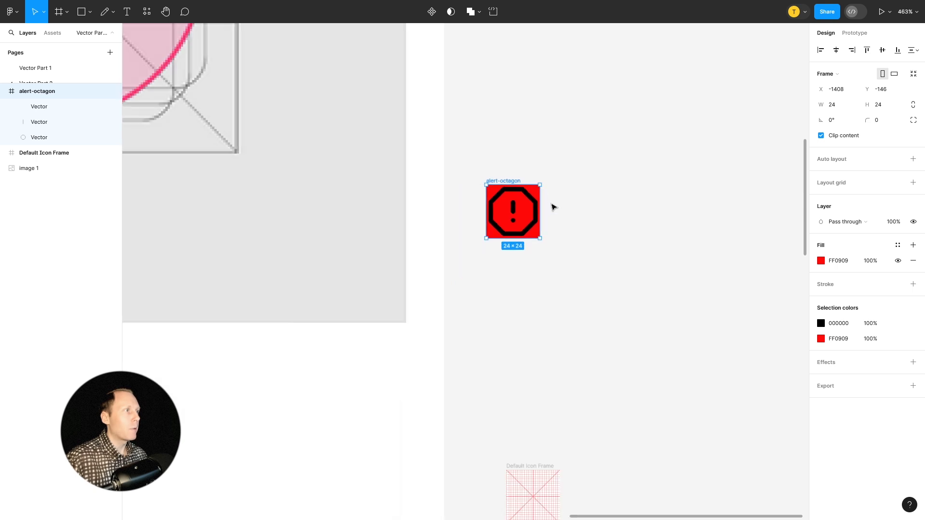
scroll(553, 207, "up", 2)
scroll(548, 239, "down", 1)
scroll(516, 306, "up", 8)
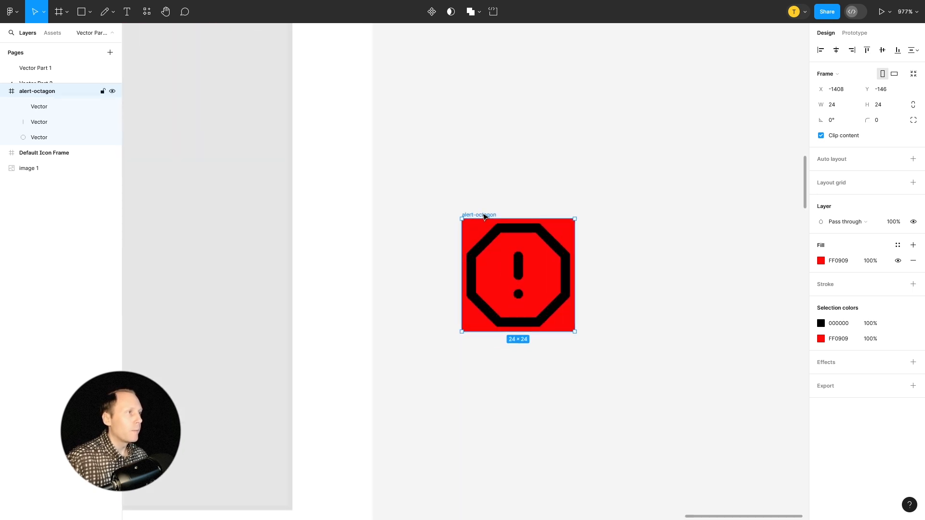
scroll(434, 234, "down", 6)
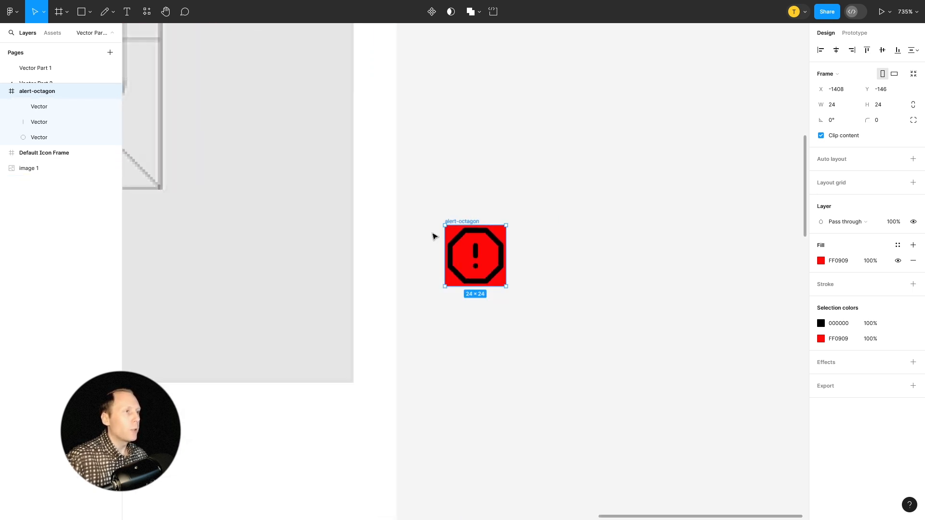
scroll(423, 246, "up", 3)
scroll(422, 247, "up", 1)
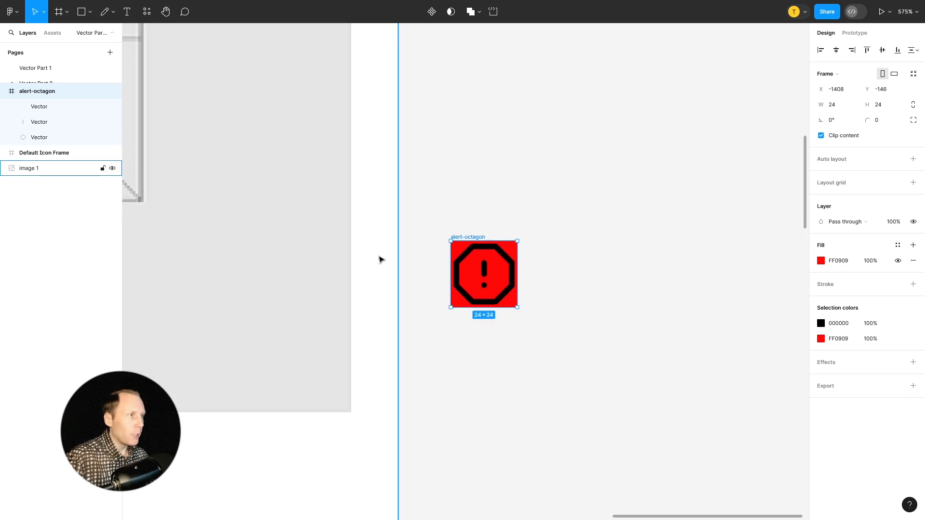
key("alt")
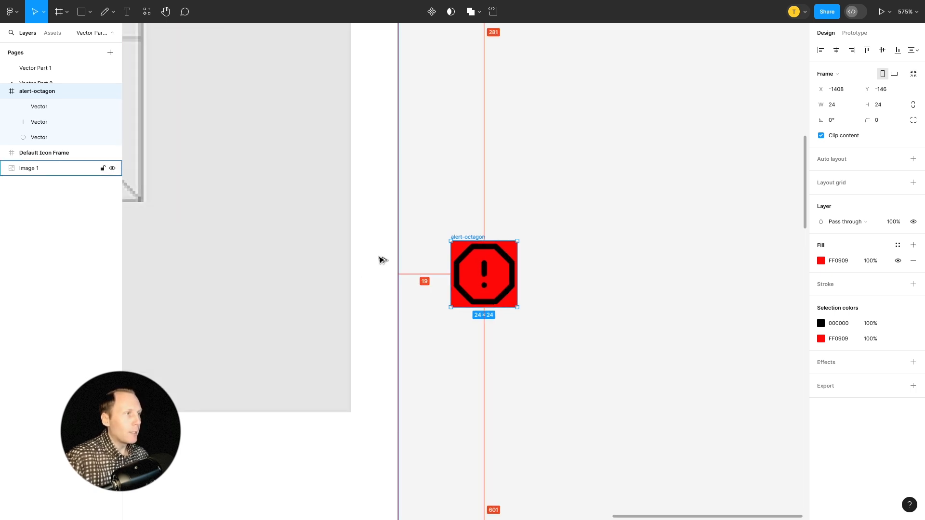
Copy the octagon outline out of its frame to just below it and measure the copy's spacing to the reference image.
left_click(484, 247)
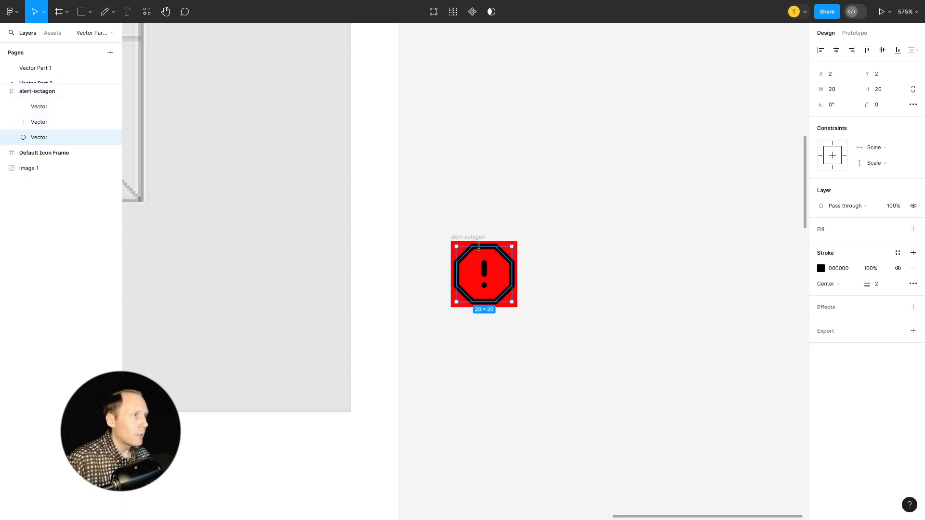
left_click_drag(467, 257, 467, 339)
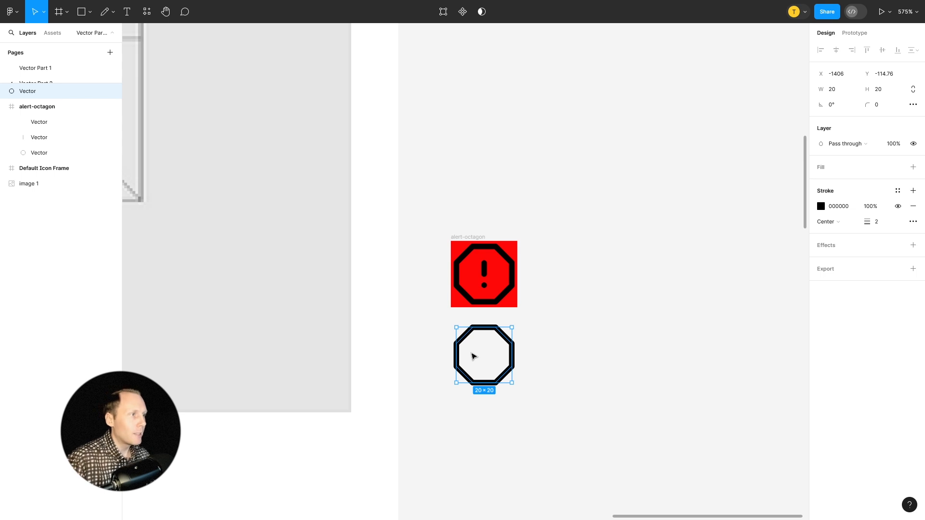
key("alt")
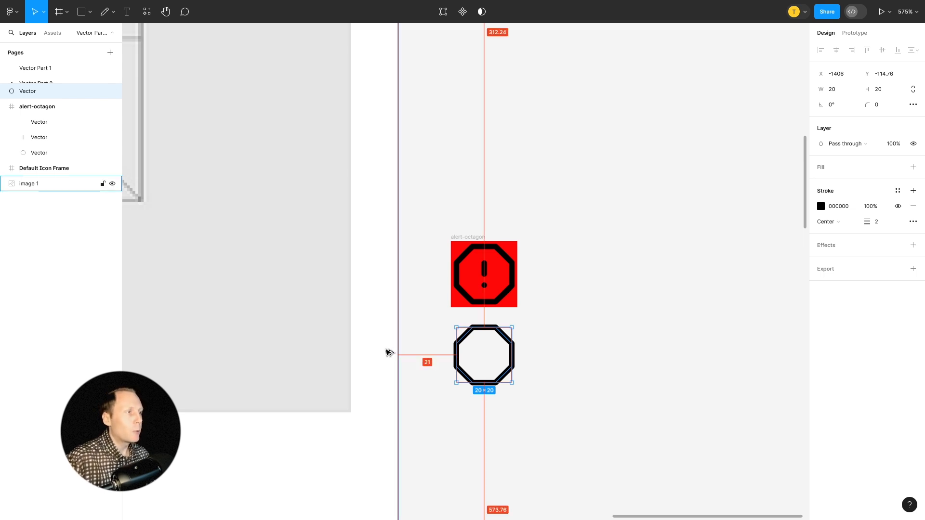
Insert the chevron-left icon from the Feather Icons plugin and align it directly above the alert-octagon frame.
right_click(555, 161)
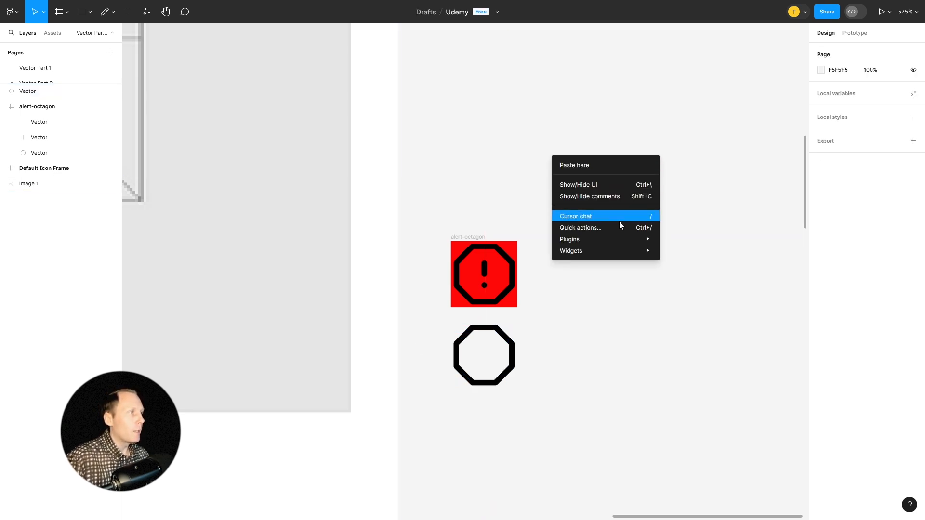
mouse_move(625, 241)
left_click(687, 252)
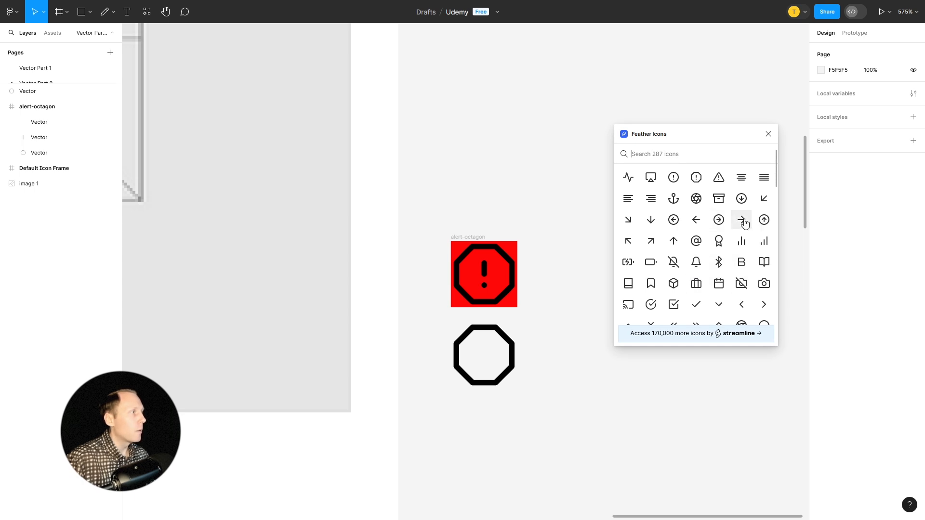
left_click(742, 304)
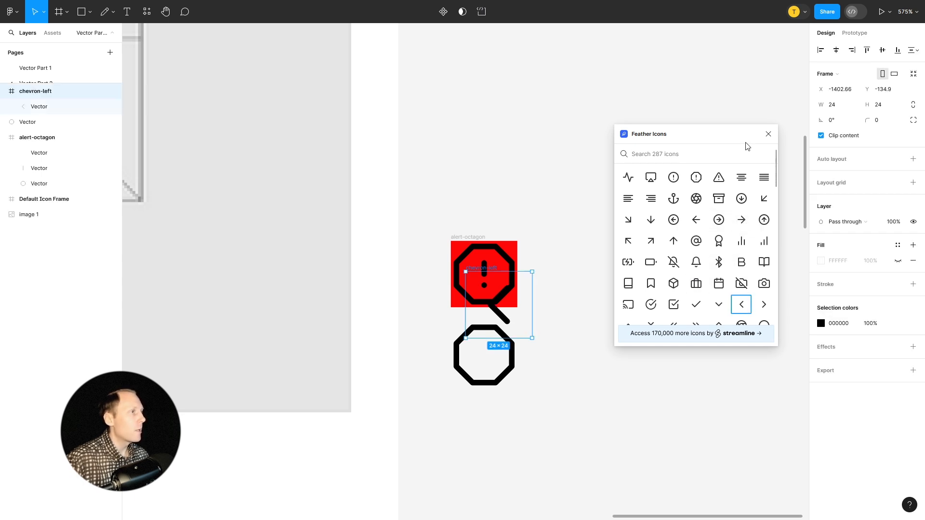
left_click(769, 134)
left_click_drag(480, 268, 466, 147)
Show the chevron-left frame's fill in red FF0000 and measure the frame's spacing to the reference image.
left_click(898, 261)
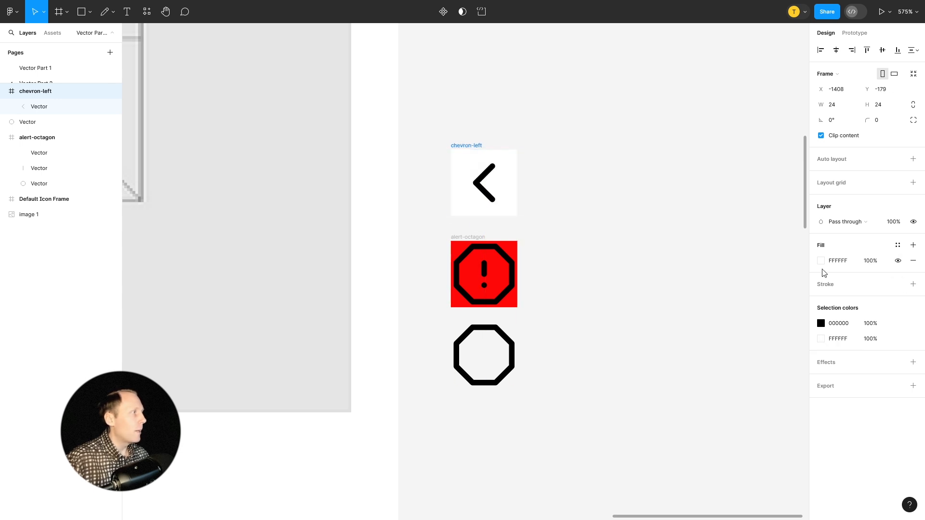
left_click(822, 262)
left_click_drag(783, 289, 824, 243)
left_click(800, 242)
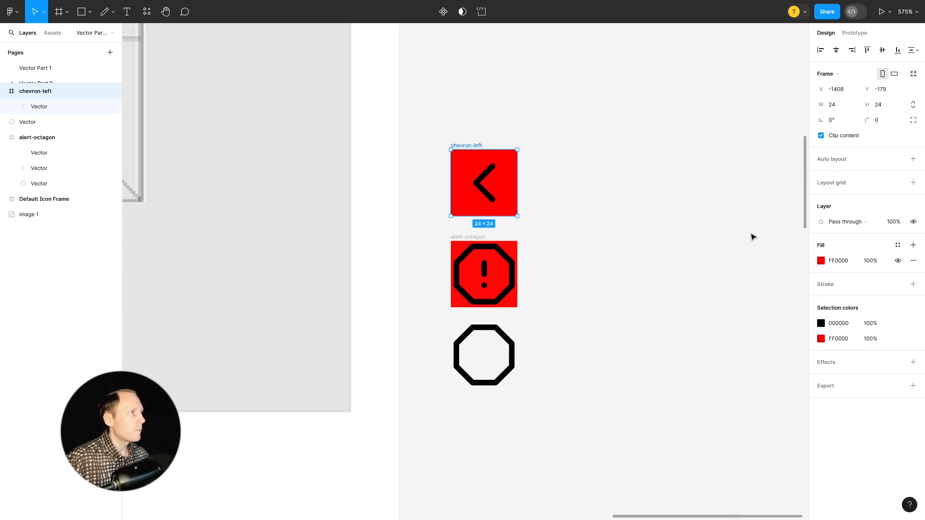
key("alt")
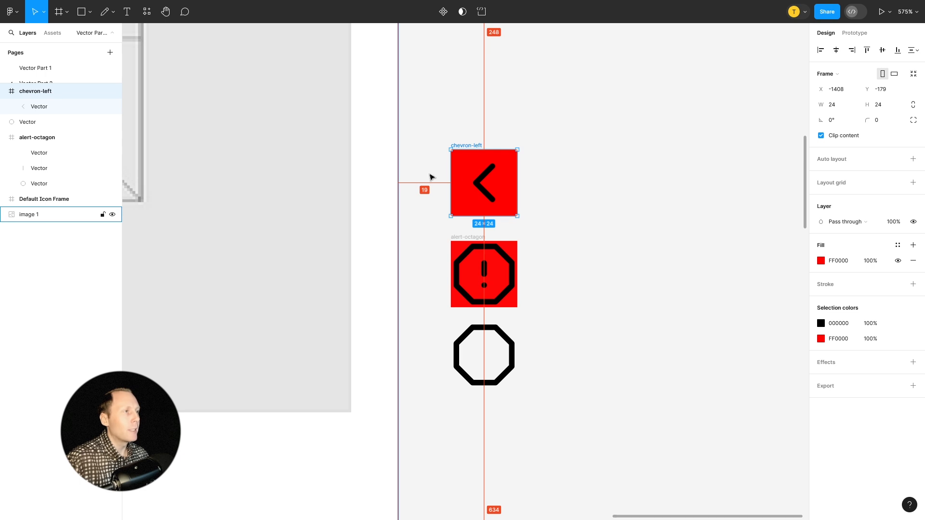
Copy the chevron vector out of its frame to just above it and measure the copy's spacing to the reference image.
left_click(486, 179)
left_click_drag(487, 178, 487, 93)
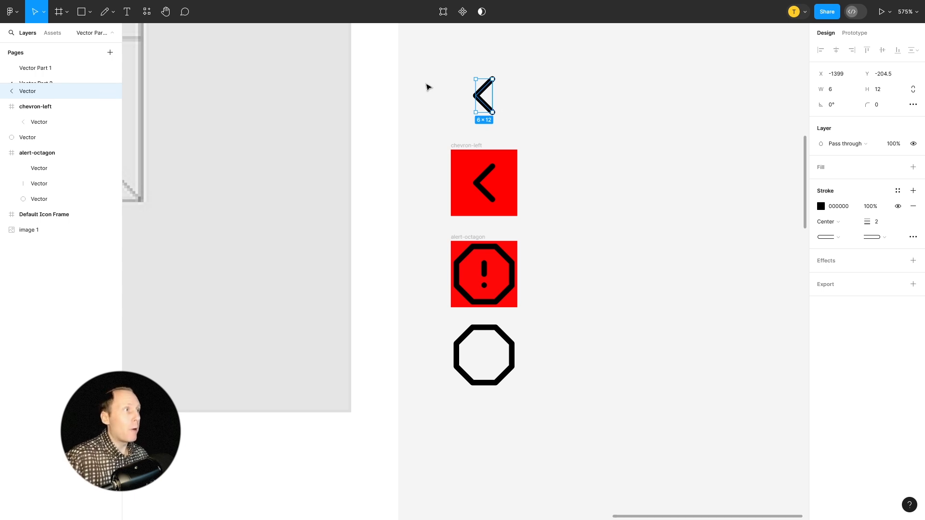
key("alt")
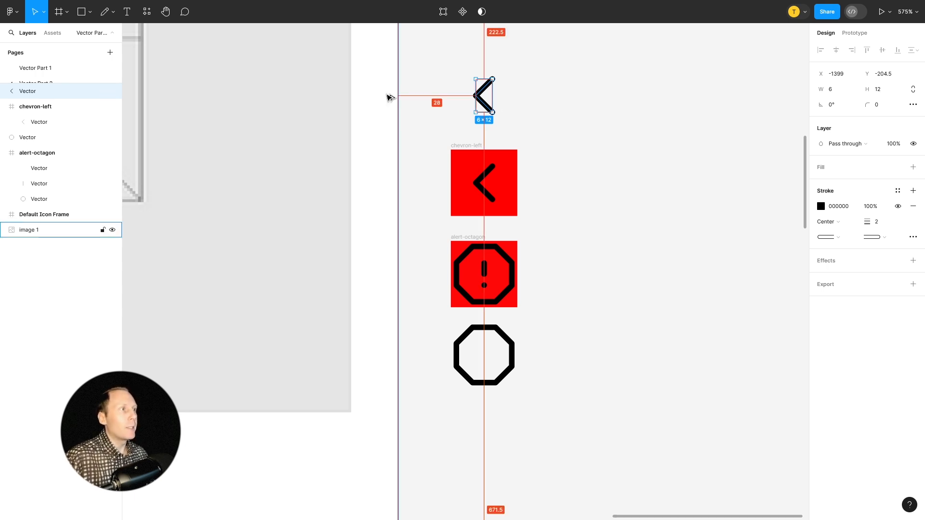
left_click(620, 202)
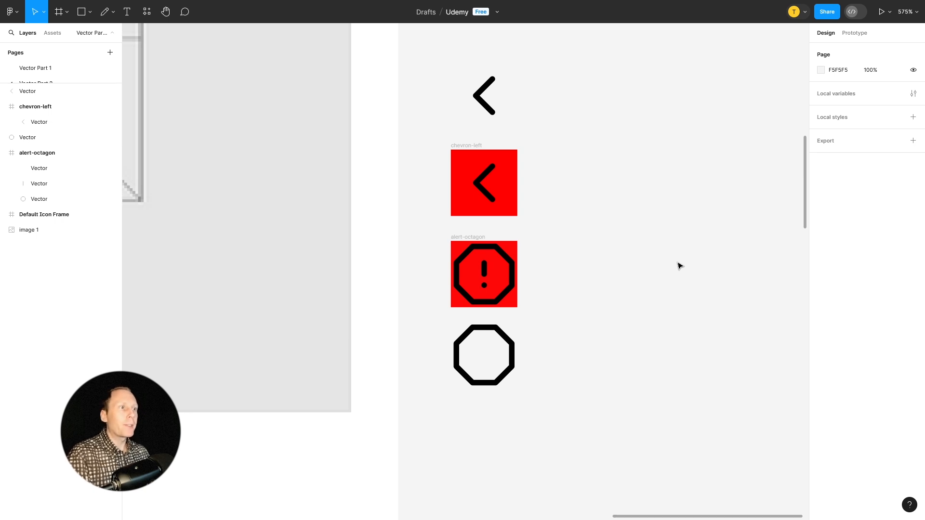
Move the alert-octagon frame to the right of the chevron-left frame, aligned at the same height, and nudge it farther right to widen the gap.
left_click(507, 190)
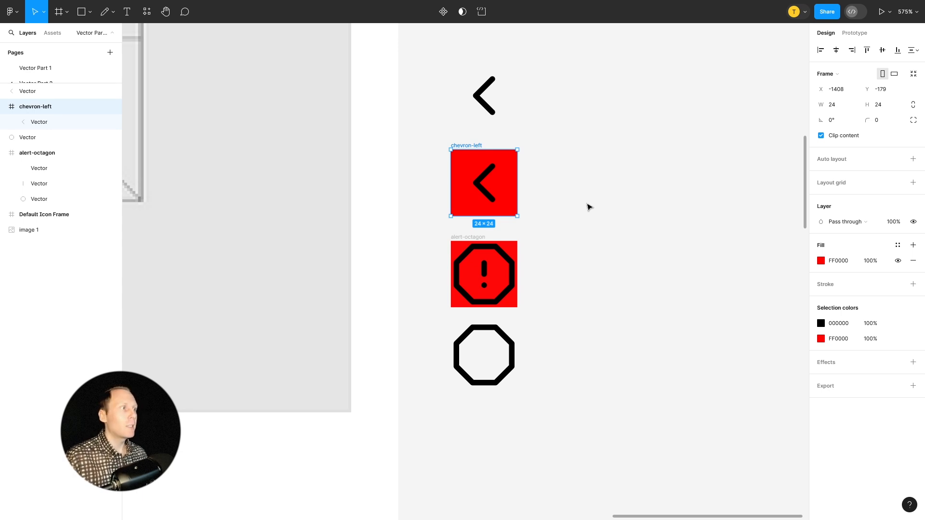
left_click_drag(468, 240, 550, 148)
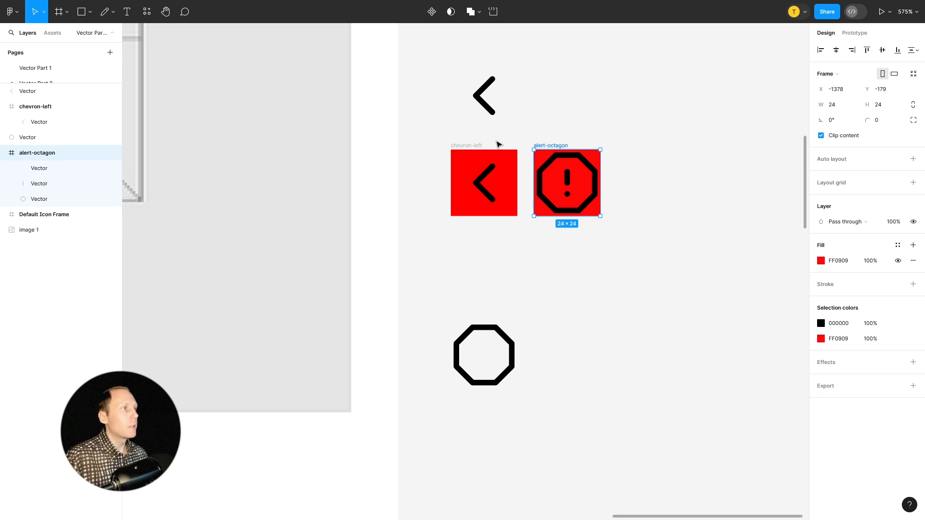
key("Right")
key("Right")
key("Right")
key("Right")
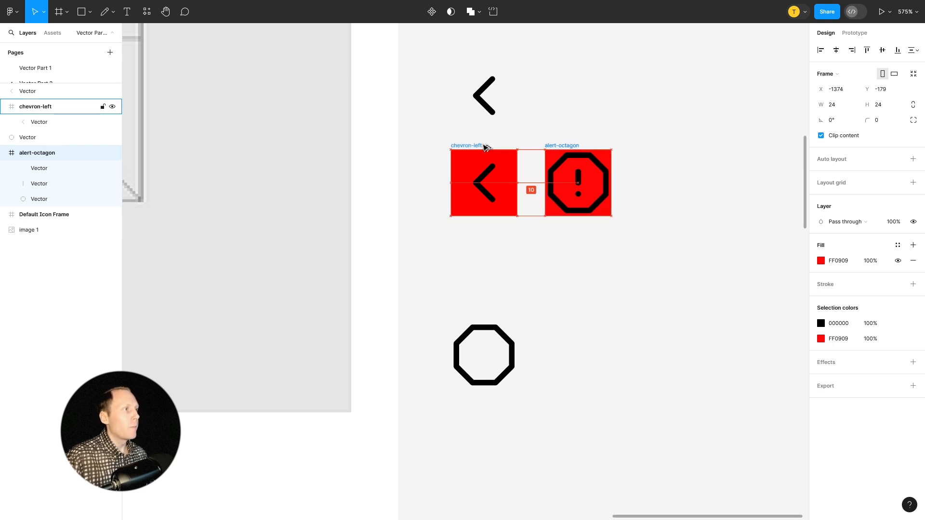
key("Right")
key("Right")
left_click(589, 281)
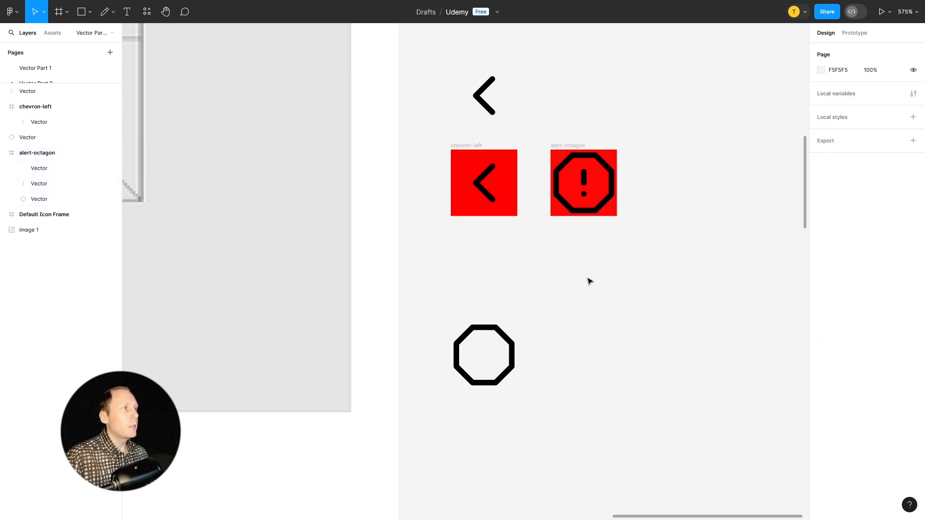
Select the Default Icon Frame and expand its contents in the layer list.
left_click(568, 145)
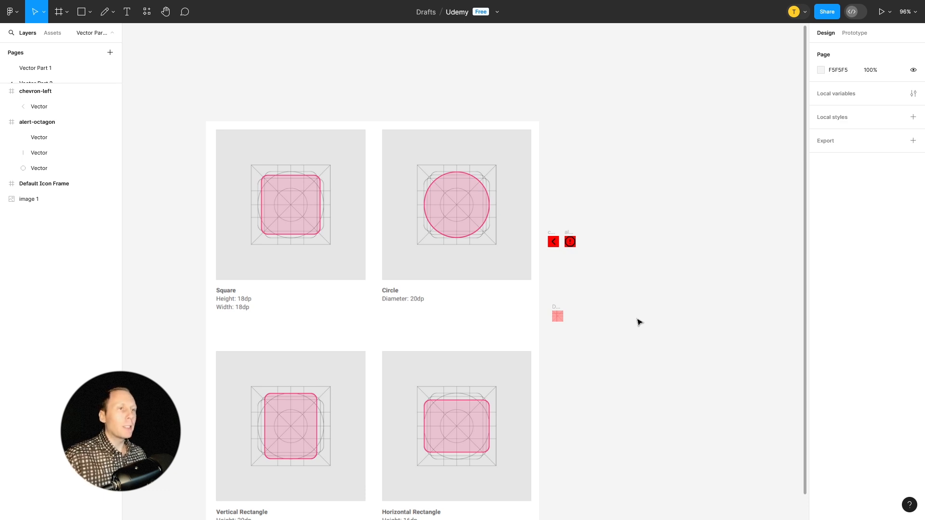
scroll(583, 311, "up", 10)
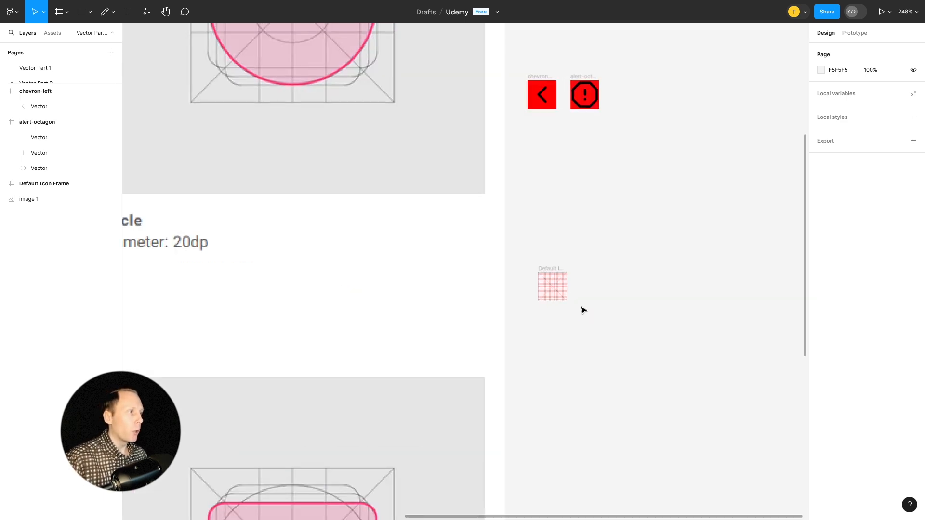
scroll(508, 332, "up", 2)
left_click(365, 168)
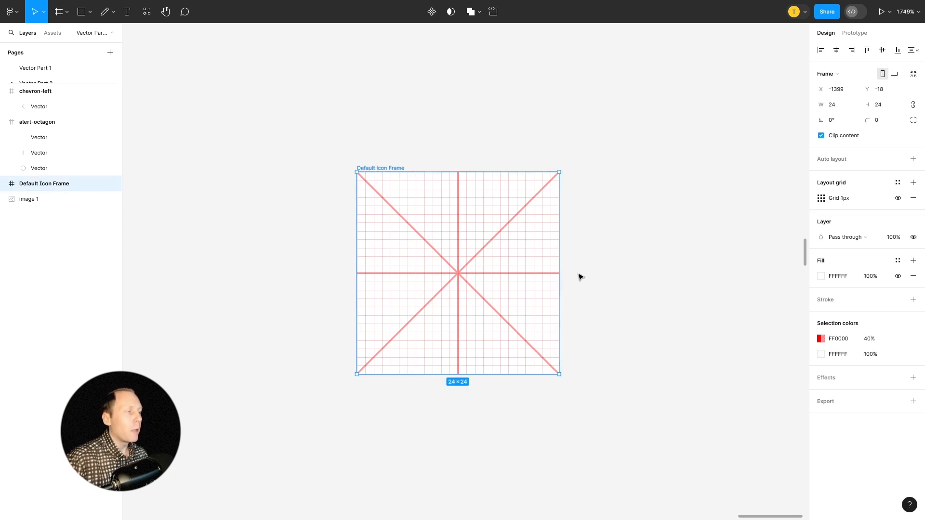
left_click(4, 183)
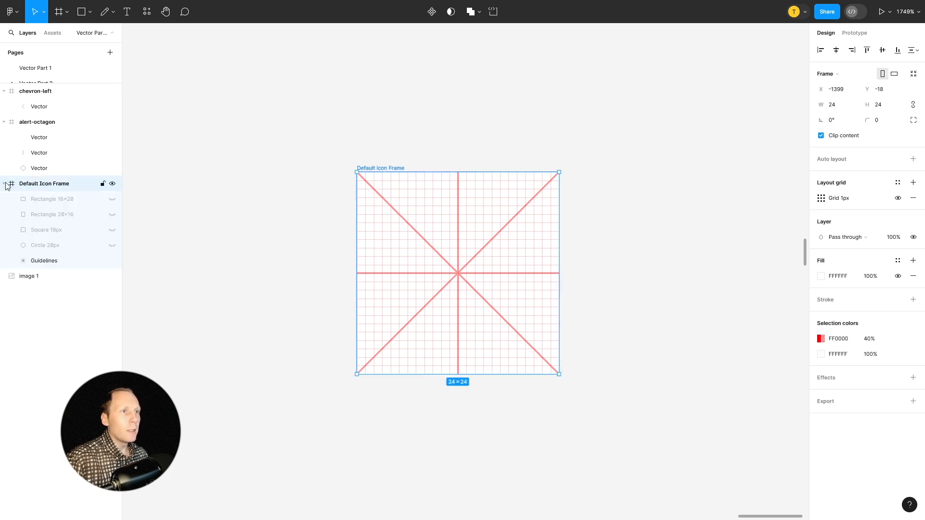
Show and hide each keyline shape in turn: Rectangle 16×20, Rectangle 20×16, Square 18px and Circle 20px.
left_click(112, 199)
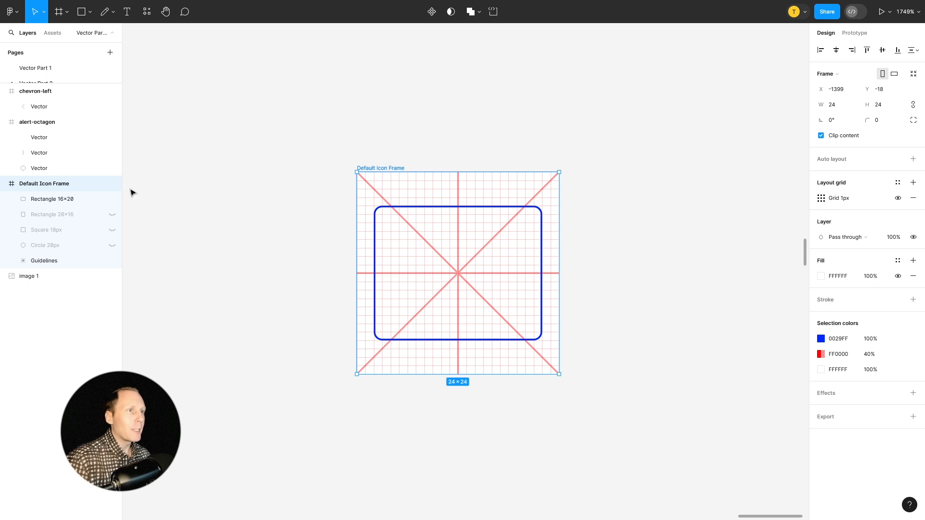
left_click(112, 200)
left_click(112, 215)
left_click(113, 215)
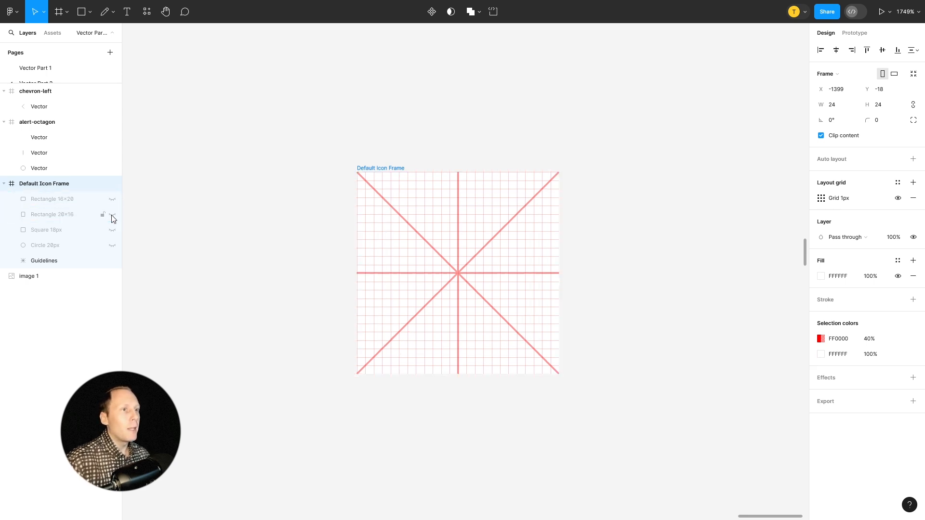
left_click(112, 229)
left_click(112, 230)
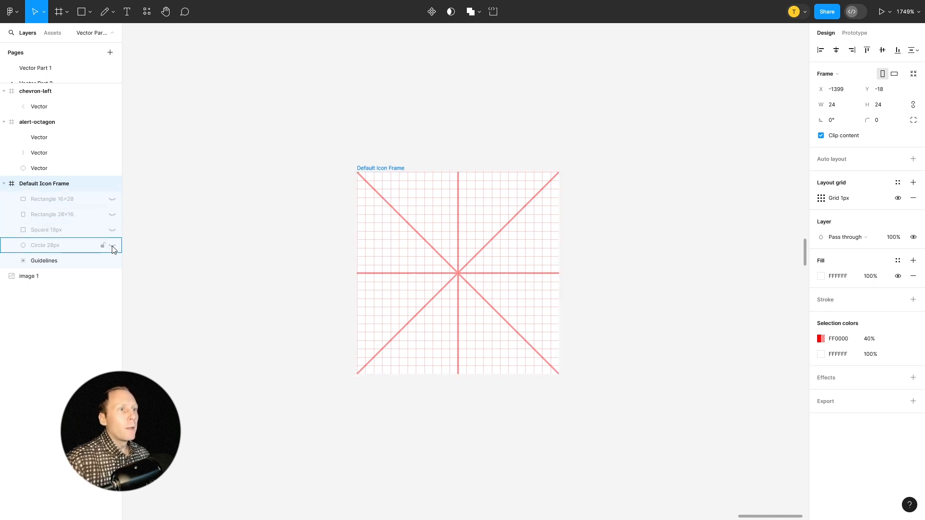
left_click(112, 245)
left_click(112, 245)
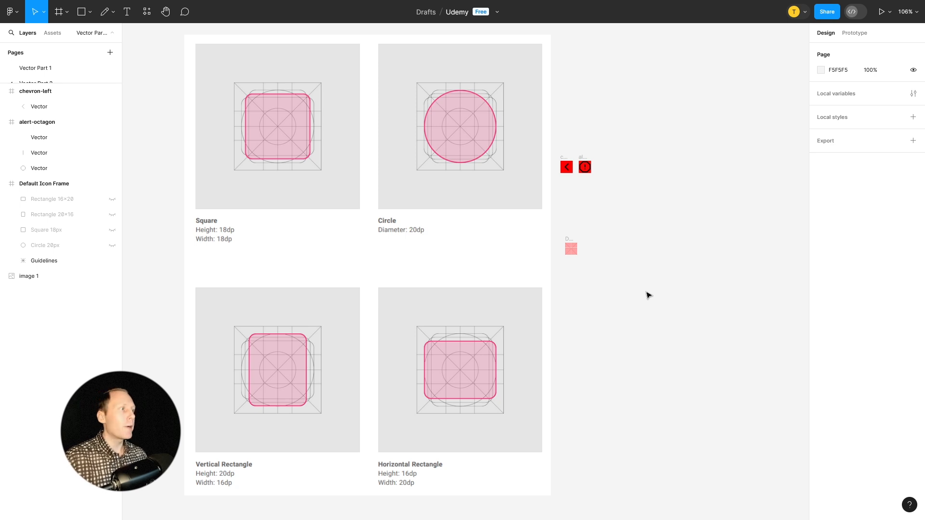
Insert the arrow-down icon from the Feather Icons plugin and place it right of the Default Icon Frame, at X -1373, Y -18.
scroll(592, 246, "up", 10)
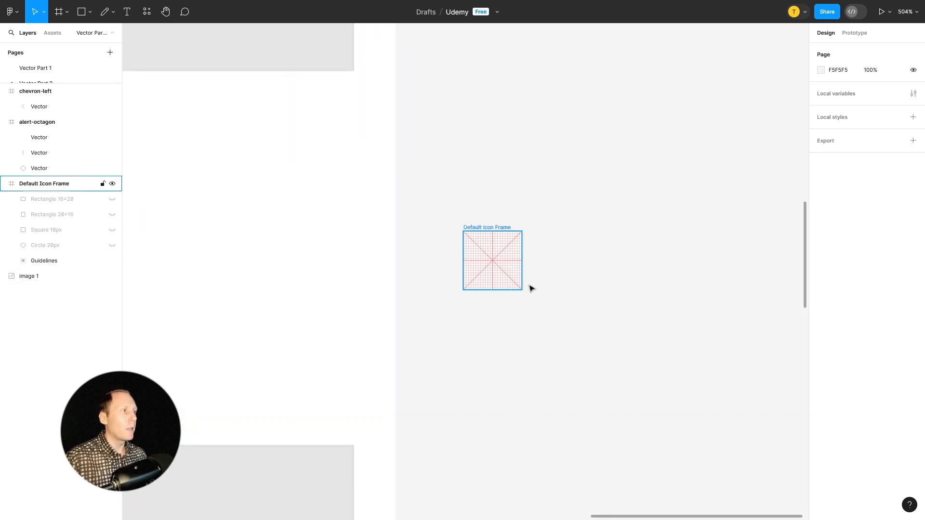
scroll(531, 288, "up", 8)
left_click(330, 107)
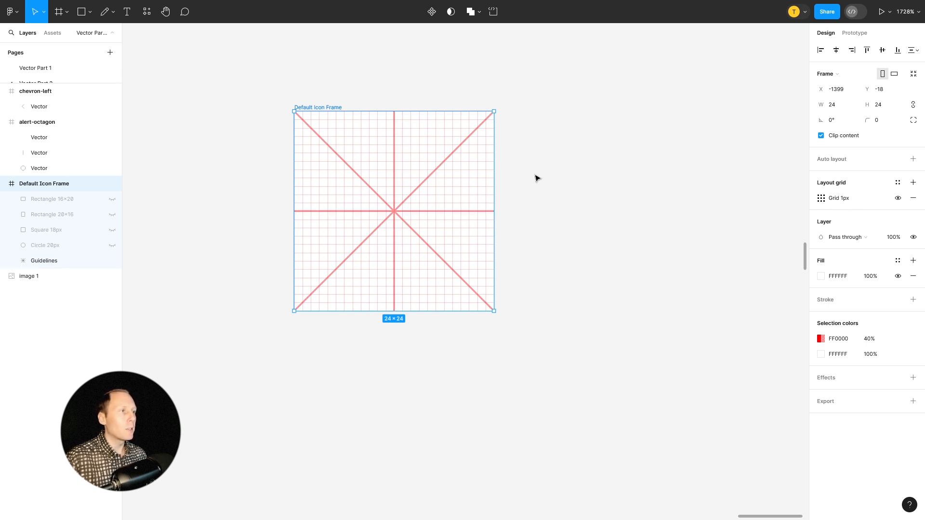
scroll(537, 178, "up", 2)
right_click(540, 130)
mouse_move(623, 212)
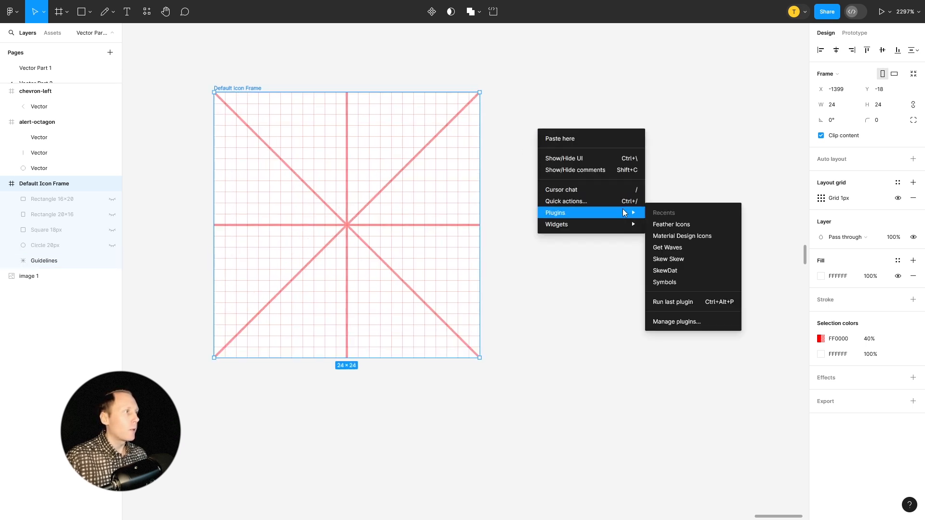
left_click(675, 227)
left_click(653, 222)
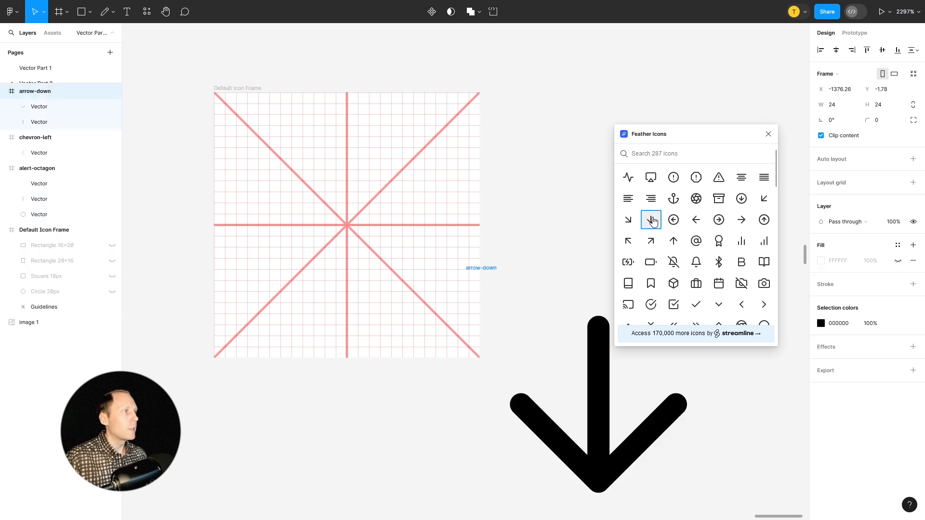
left_click(768, 134)
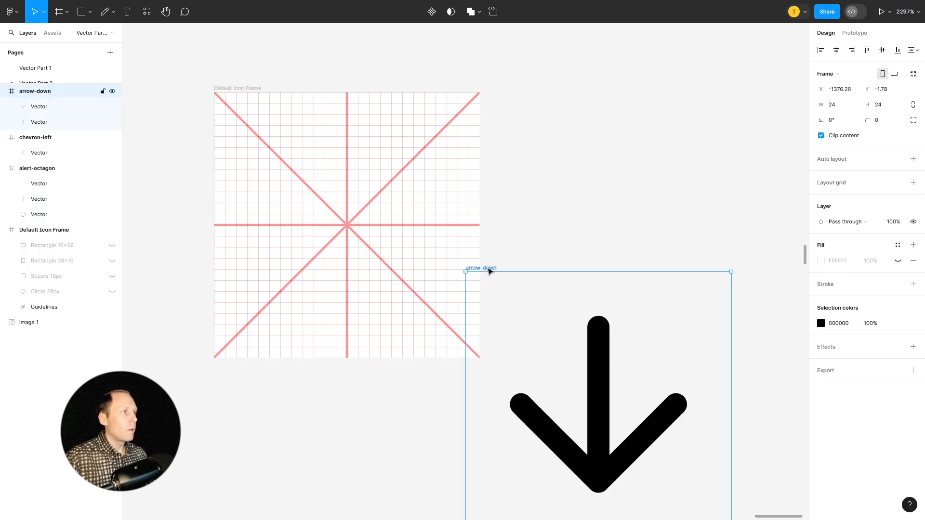
left_click_drag(487, 269, 522, 91)
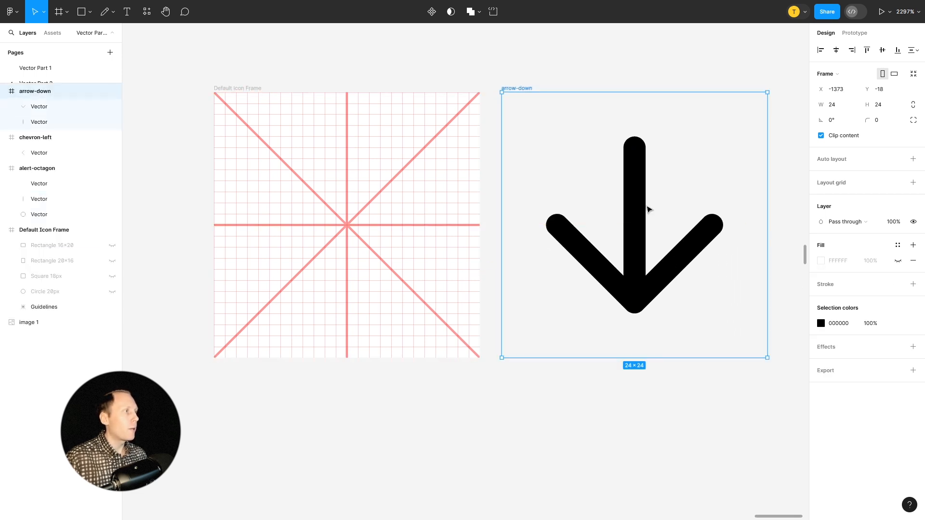
Copy both arrow-down vectors together into the Default Icon Frame, centred on the guidelines.
left_click(635, 190)
left_click_drag(635, 190, 349, 200)
key("ctrl+z")
left_click(657, 271, "shift")
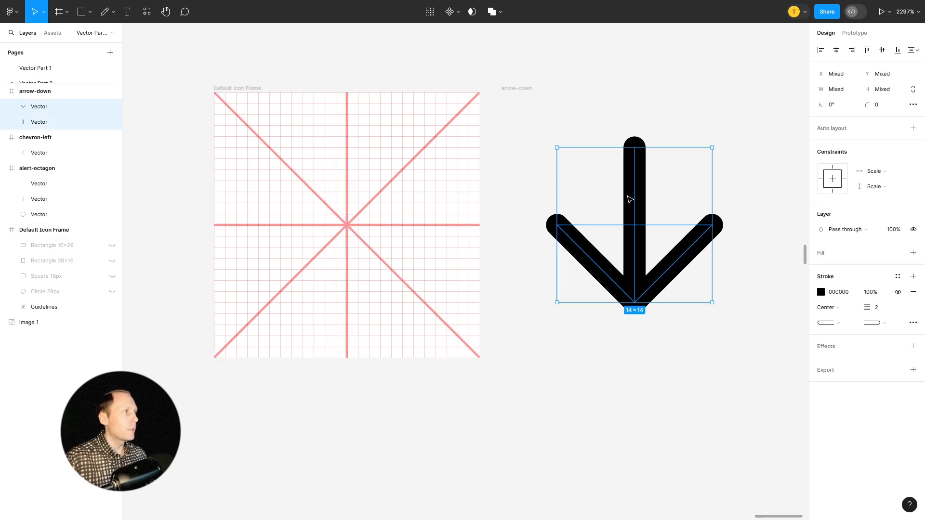
left_click_drag(636, 192, 353, 195)
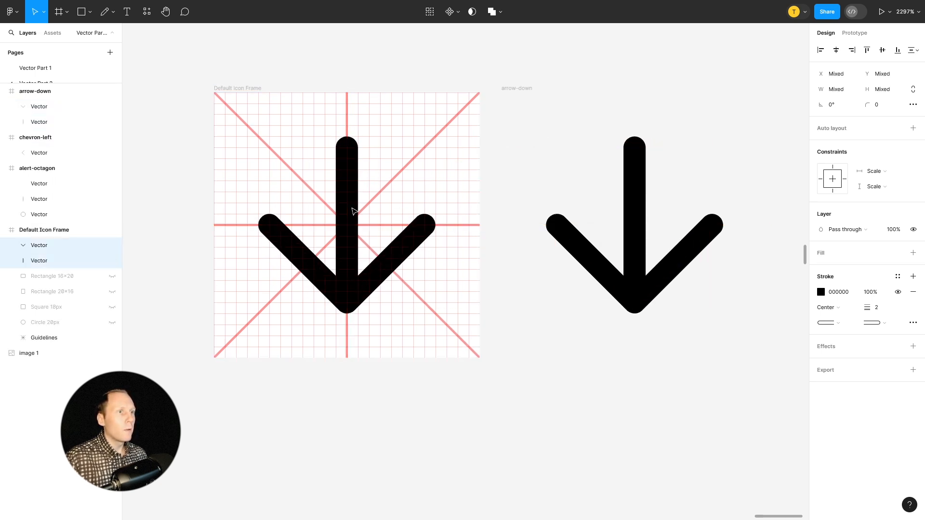
Show the Square 18px keyline and examine how the arrow's shaft and tip fit inside it.
left_click(113, 307)
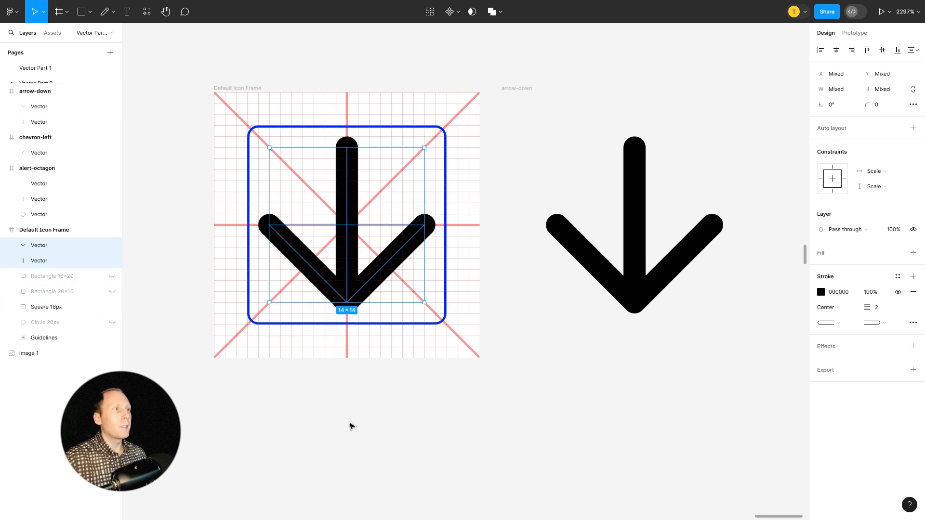
scroll(368, 137, "up", 5)
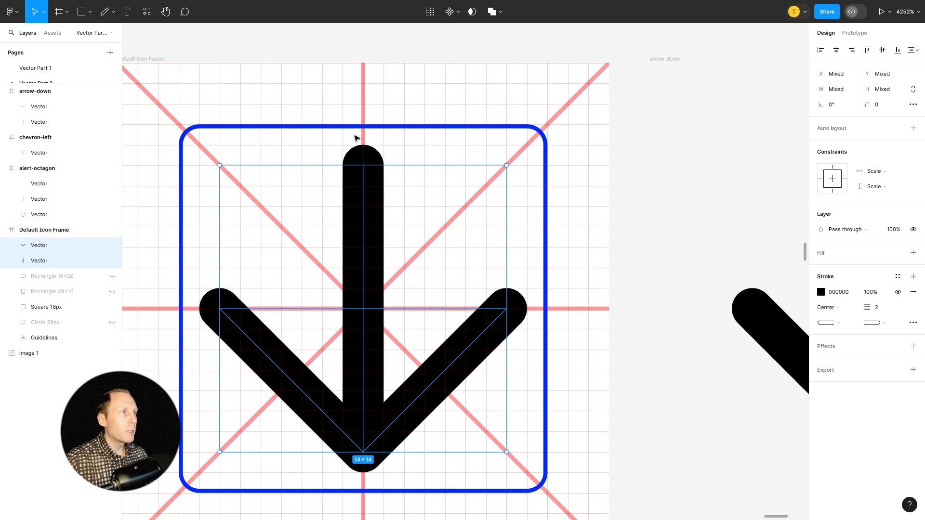
left_click(367, 158)
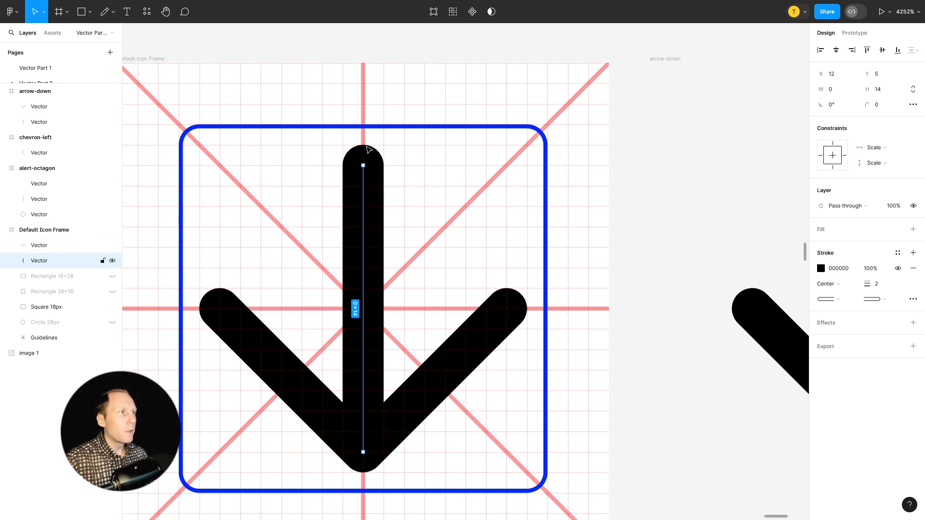
left_click(366, 126)
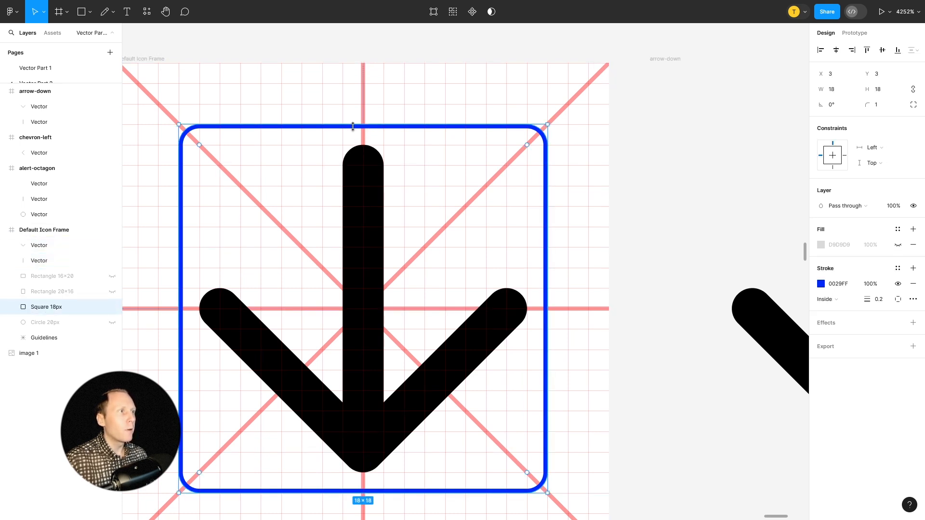
scroll(537, 300, "down", 1)
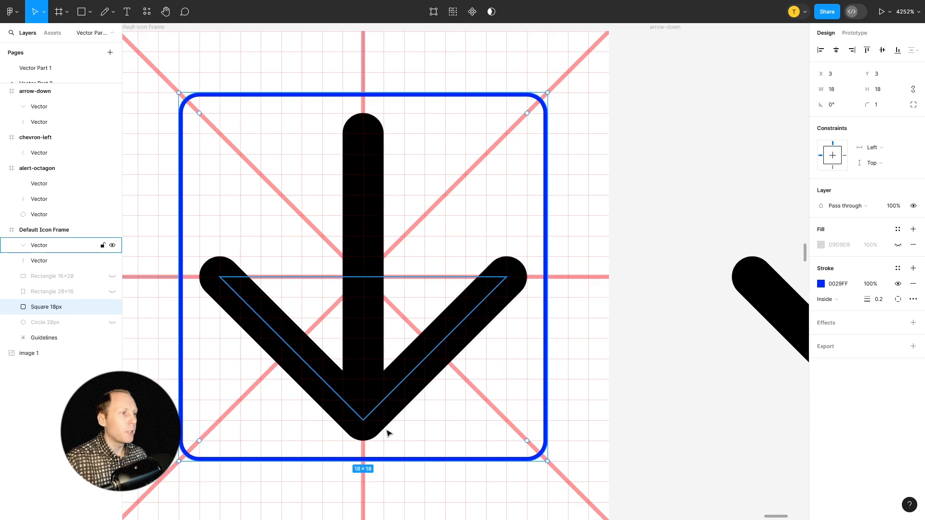
scroll(398, 248, "down", 5)
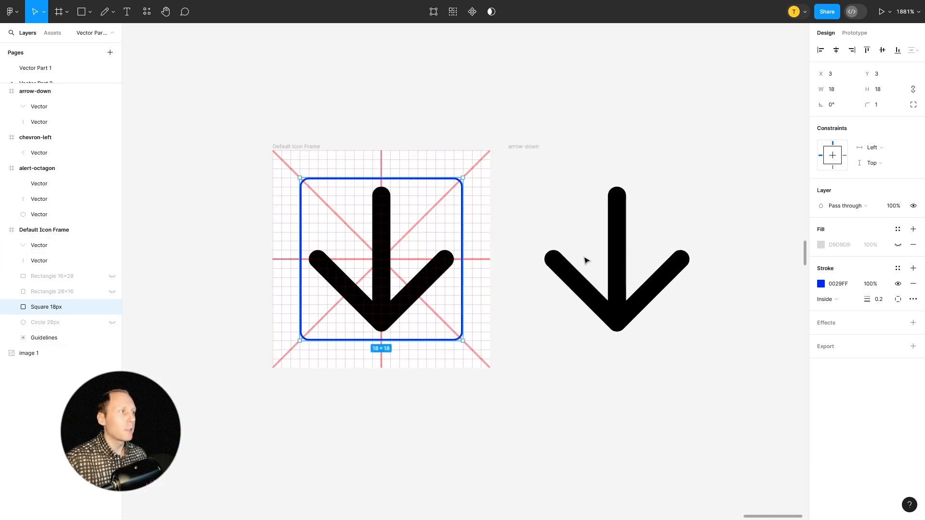
Delete the two arrow vectors from the Default Icon Frame and the separate arrow-down frame.
left_click(383, 214)
key("Delete")
left_click(526, 147)
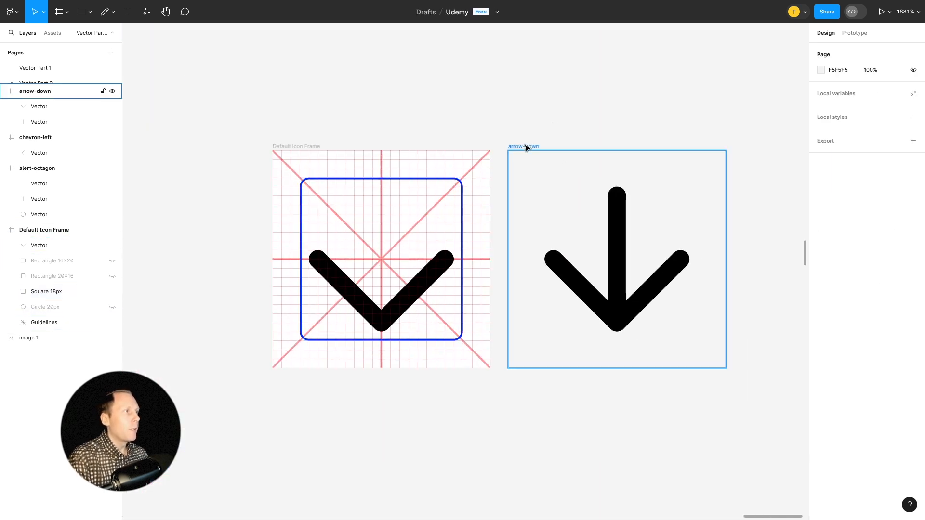
key("Delete")
left_click(426, 273)
key("Delete")
Insert the check-circle icon from the Feather Icons plugin and place it right of the Default Icon Frame, at X -1371, Y -17.
right_click(546, 163)
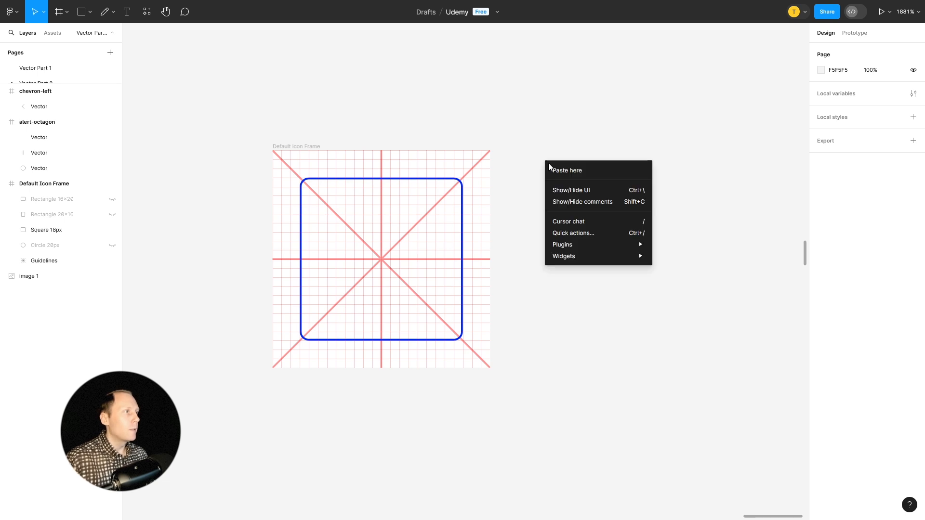
mouse_move(618, 247)
left_click(670, 260)
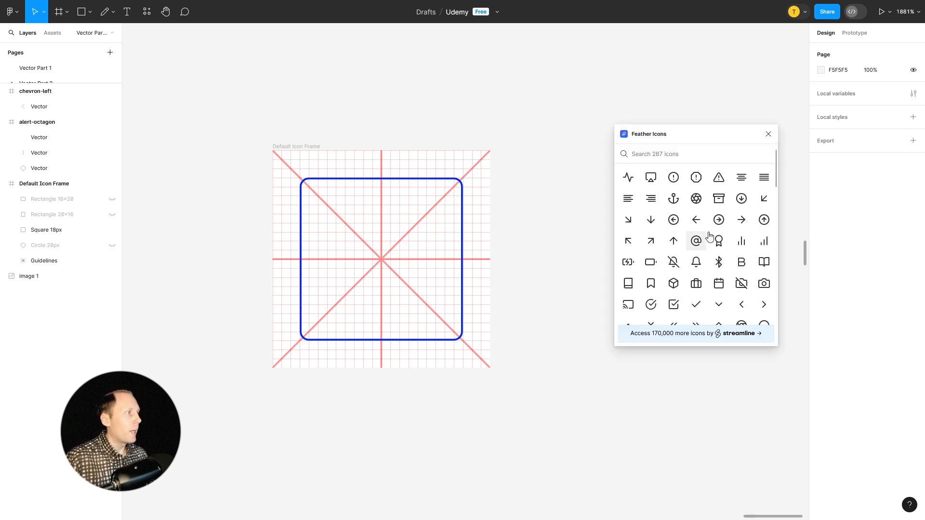
left_click(651, 305)
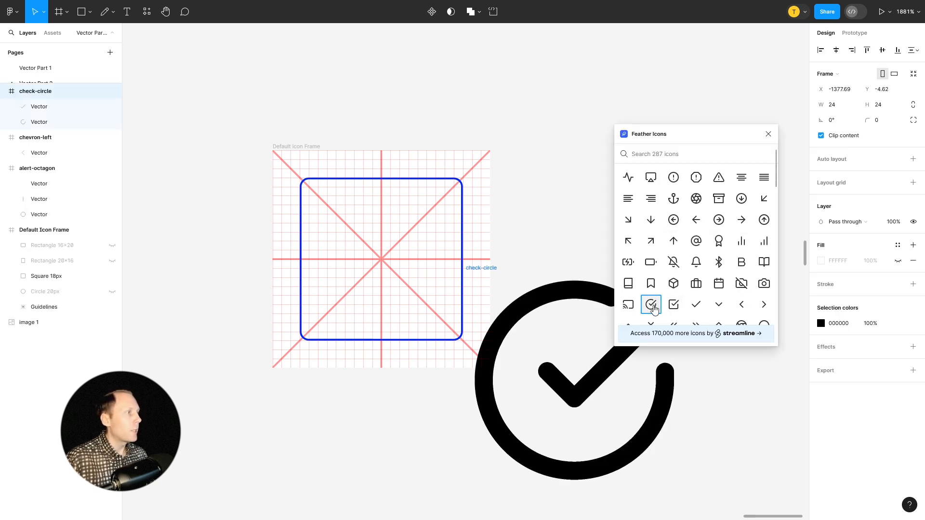
left_click(769, 134)
left_click_drag(480, 271, 540, 158)
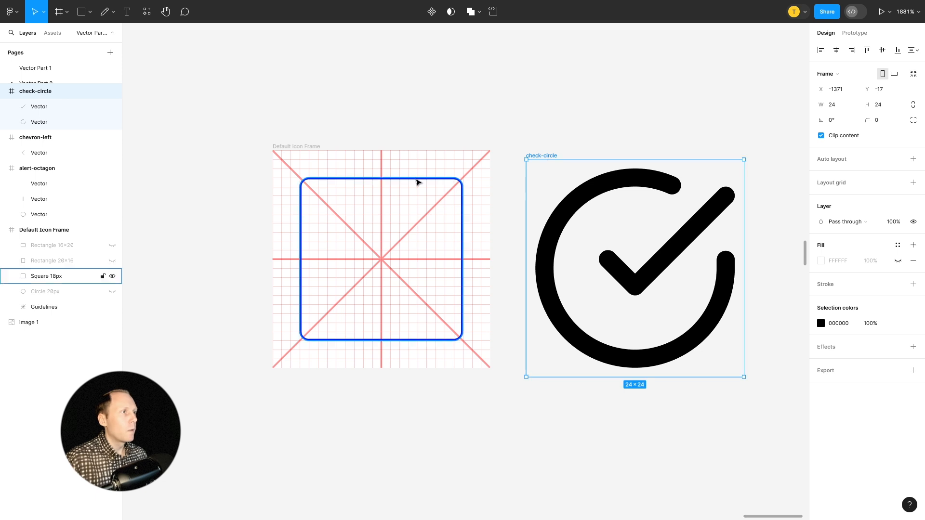
Hide the Square 18px keyline, then move the check-circle frame into the Default Icon Frame and centre it horizontally and vertically.
left_click(112, 277)
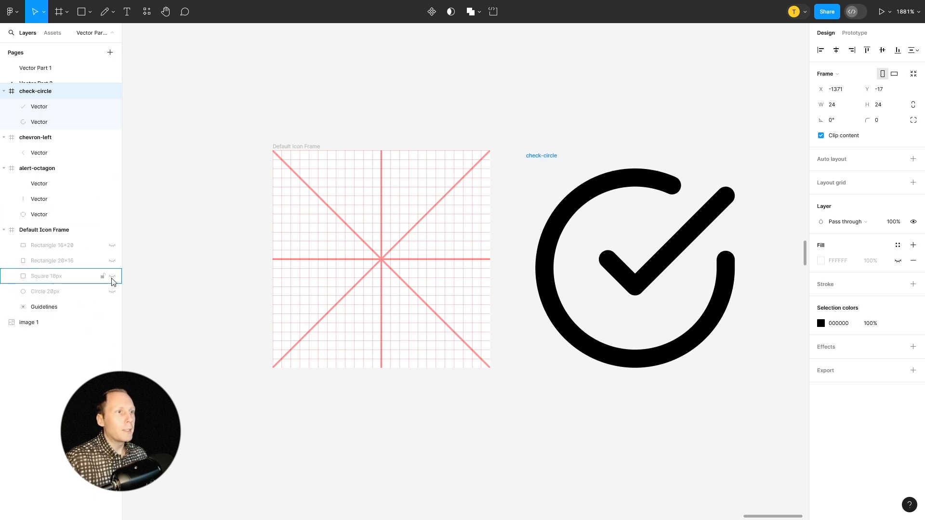
left_click(301, 147)
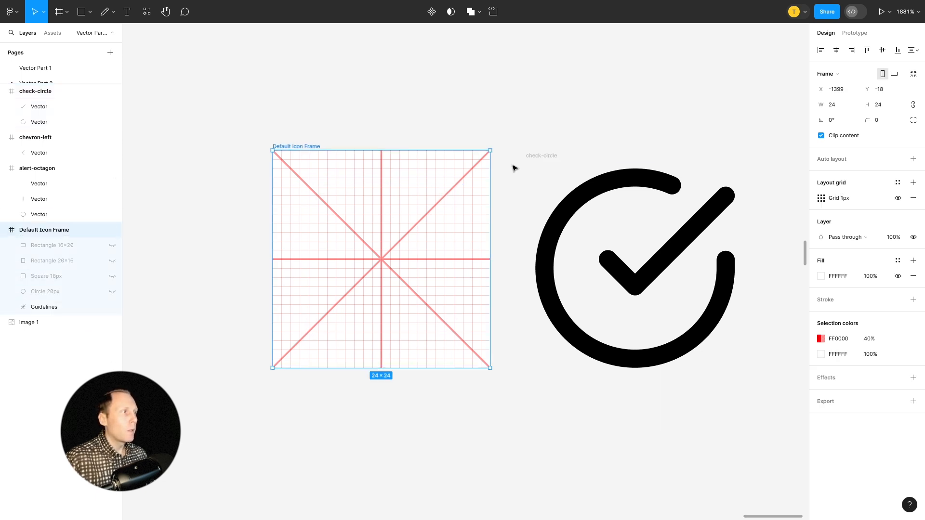
left_click(539, 155)
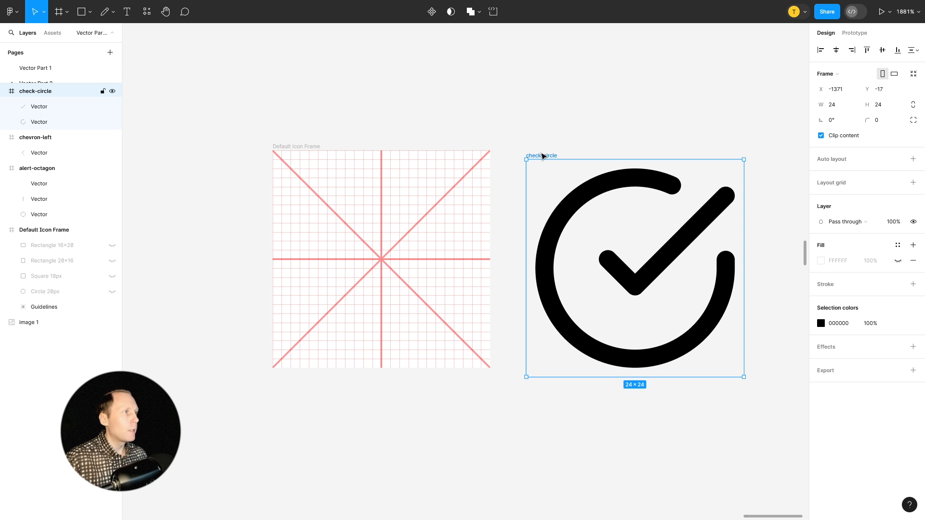
left_click_drag(542, 156, 293, 153)
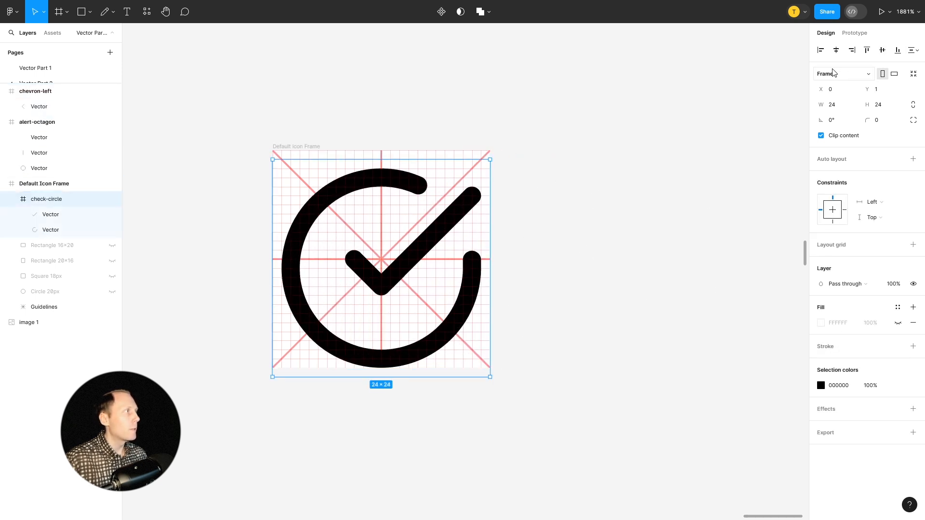
left_click(837, 50)
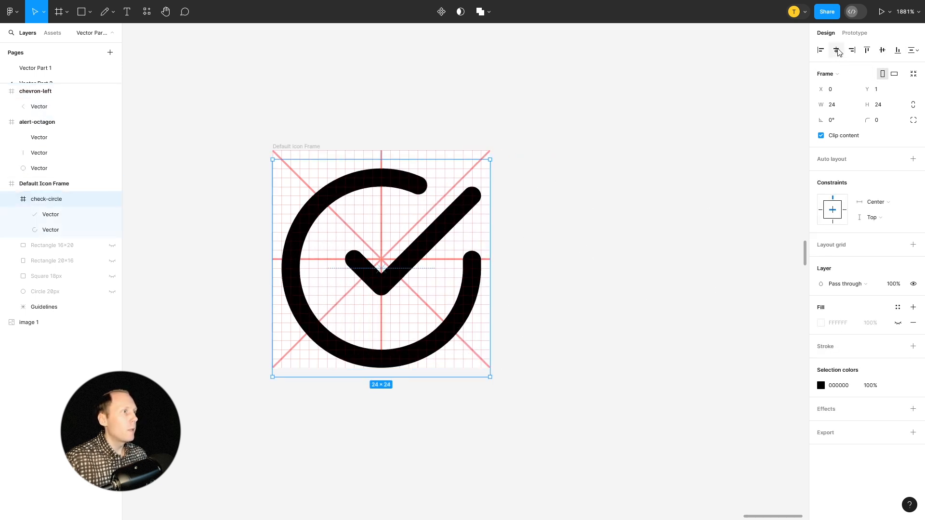
left_click(885, 50)
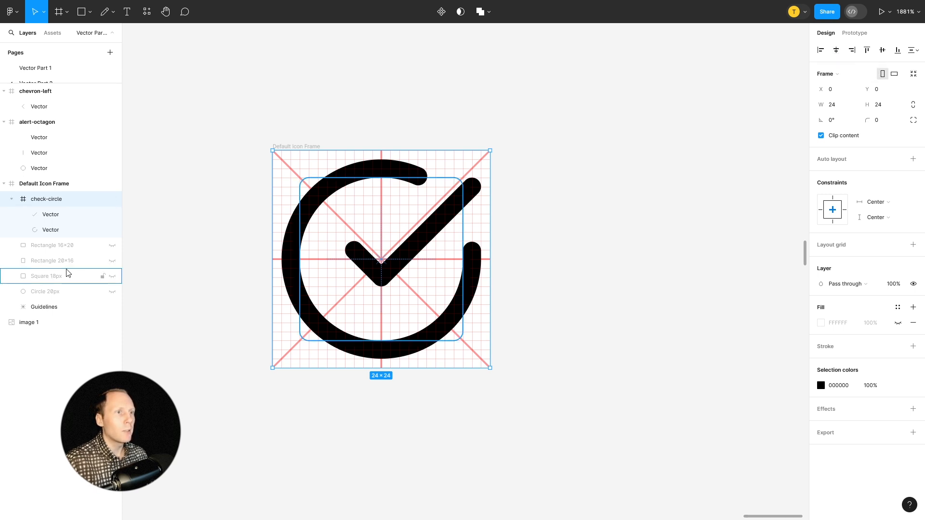
Show the Circle 20px keyline, move it above the check-circle frame in the layer order, and examine how the icon's ring follows it.
left_click(113, 292)
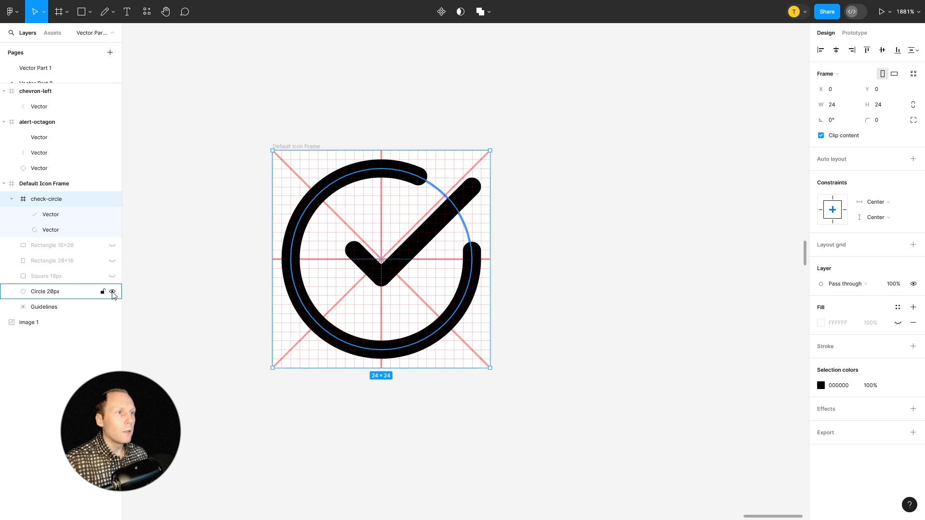
left_click(39, 295)
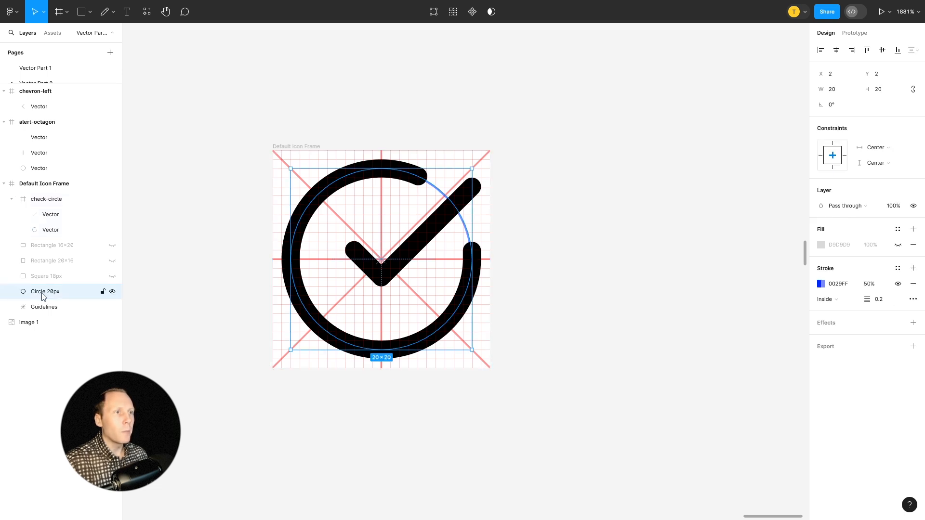
left_click_drag(42, 296, 65, 199)
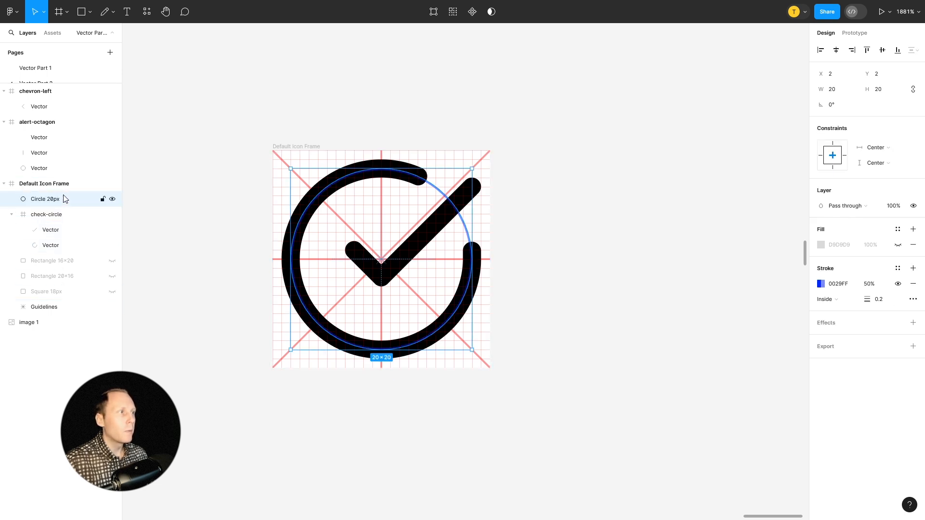
left_click(625, 162)
scroll(582, 193, "up", 2)
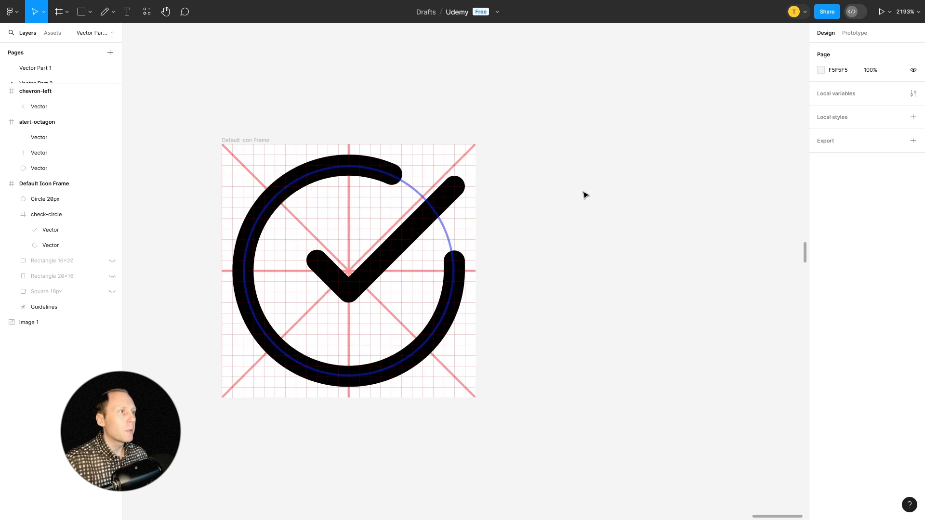
scroll(610, 195, "down", 3)
Move the Circle 20px keyline back between Square 18px and Guidelines in the layer order and hide it.
left_click(48, 202)
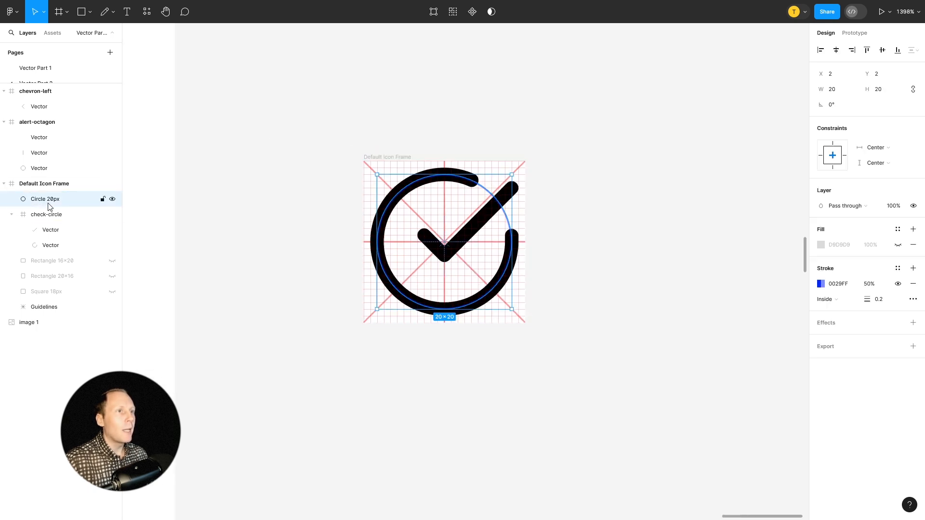
left_click_drag(48, 203, 70, 304)
scroll(554, 207, "up", 2)
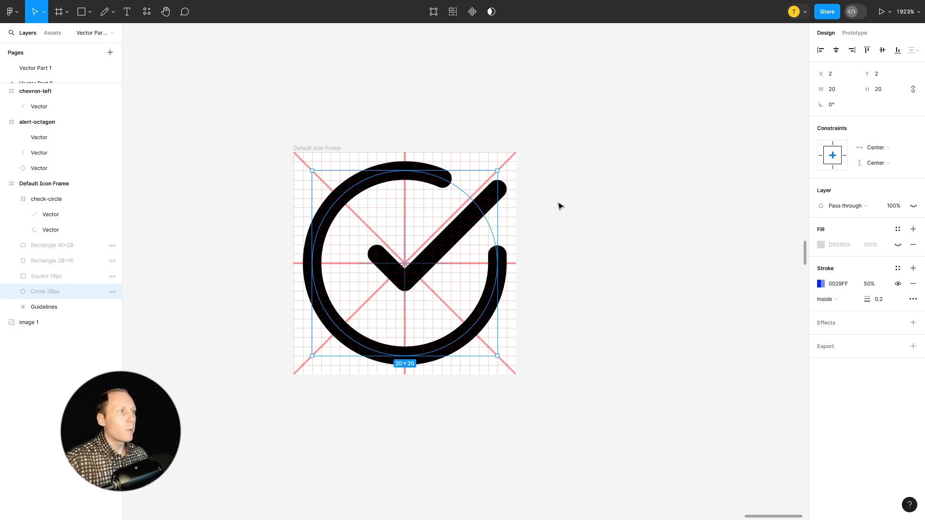
Delete the check-circle frame from the Default Icon Frame.
left_click(47, 202)
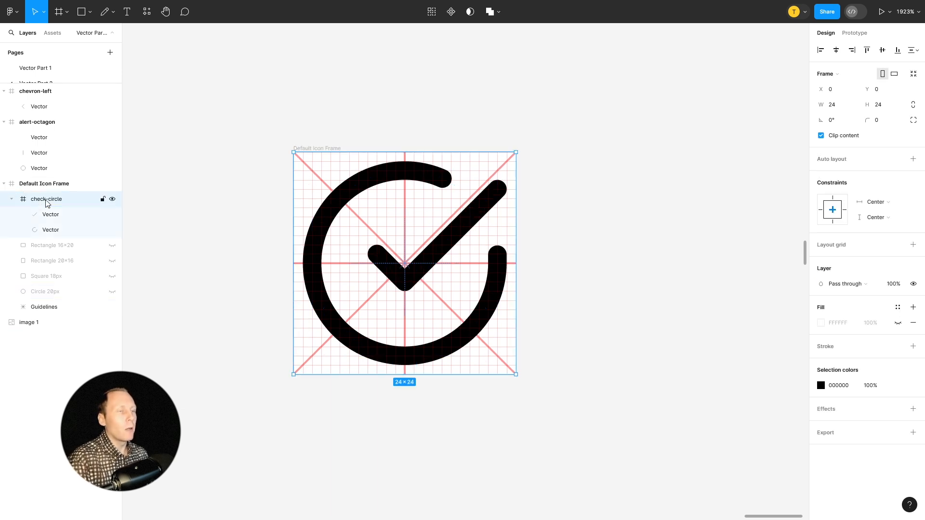
key("Delete")
scroll(695, 210, "up", 2)
scroll(384, 264, "down", 2)
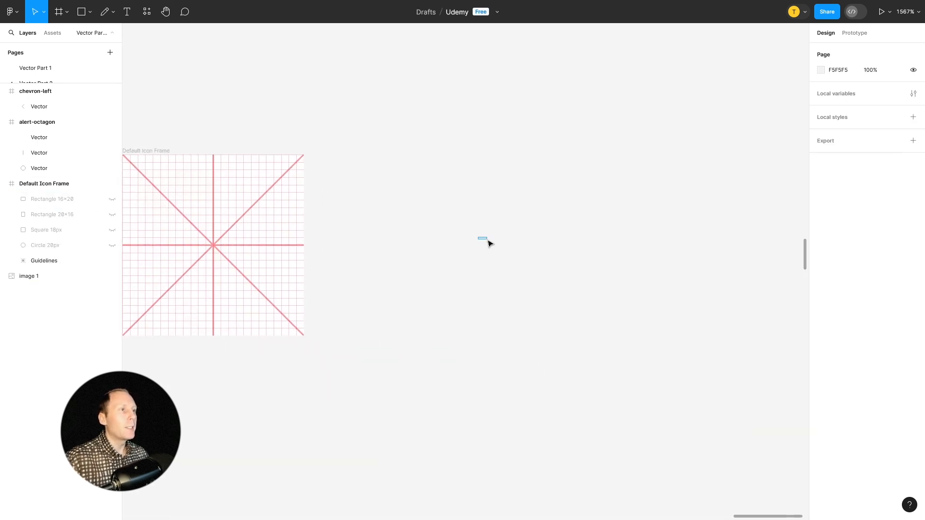
scroll(531, 236, "down", 2)
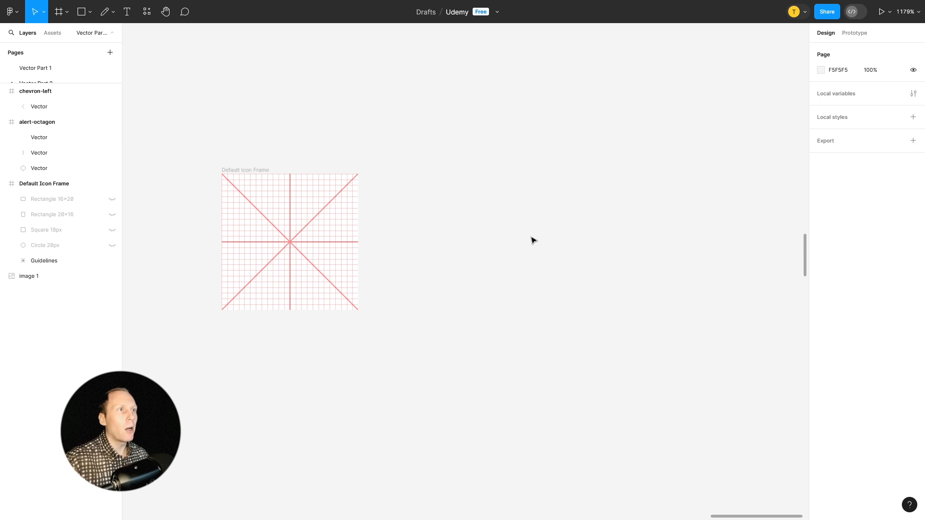
Sketch a freehand check mark and a cross beside the Default Icon Frame with the Pencil tool.
left_click(105, 12)
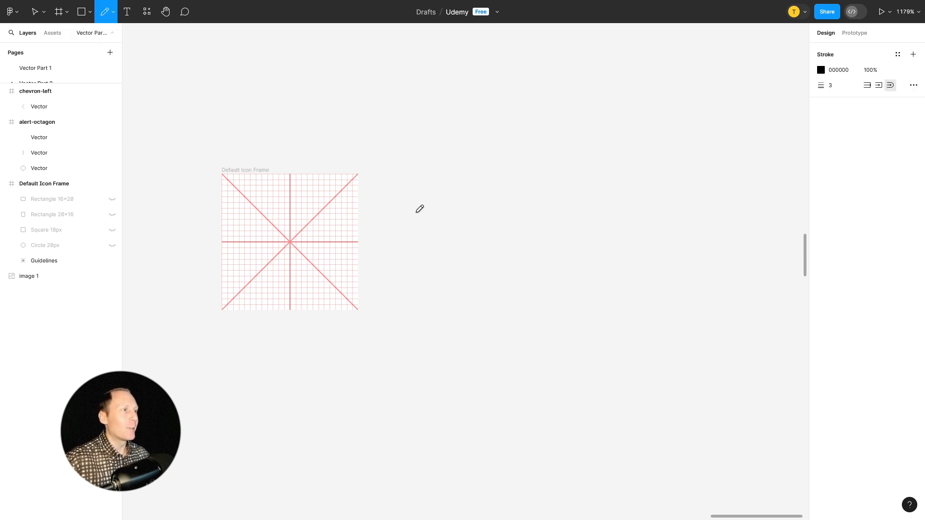
mouse_move(410, 220)
left_mouse_down()
mouse_move(436, 269)
mouse_move(480, 186)
left_mouse_up()
left_click_drag(605, 182, 568, 275)
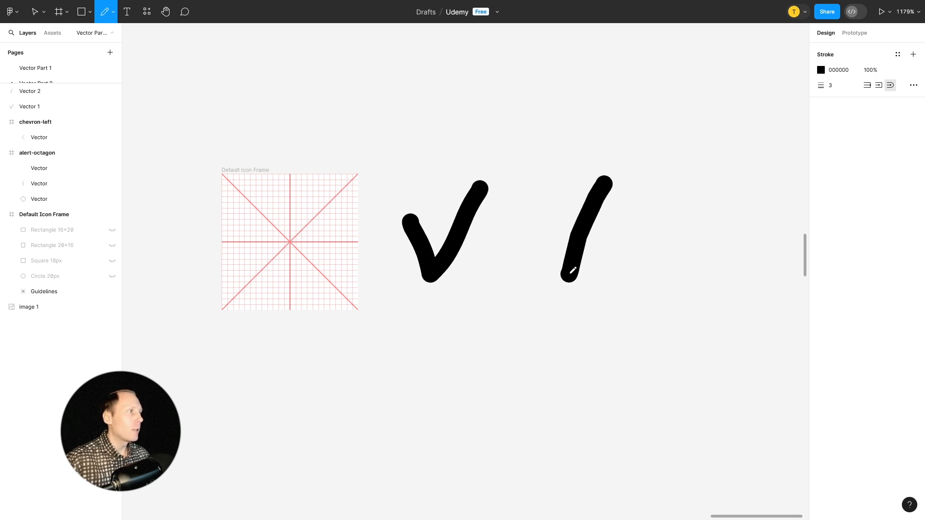
left_click_drag(548, 186, 661, 289)
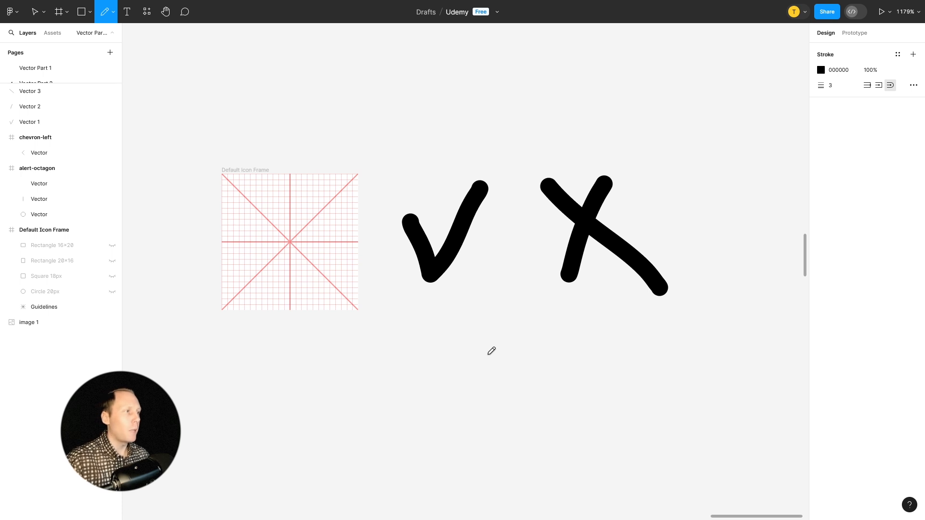
Sketch an alarm clock with two bells and hands below the check mark, and two nested rectangles below the cross.
mouse_move(474, 345)
left_mouse_down()
mouse_move(425, 357)
mouse_move(483, 420)
mouse_move(473, 345)
left_mouse_up()
left_click_drag(429, 307, 418, 317)
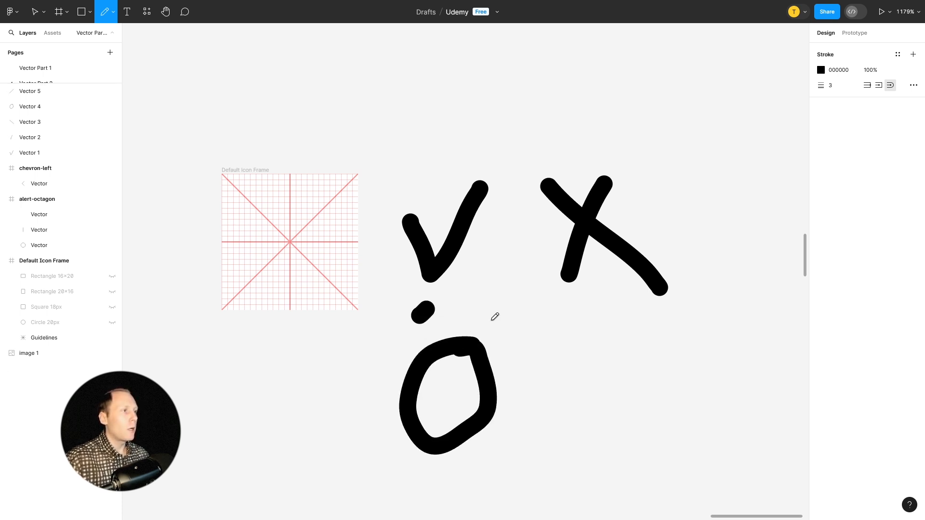
left_click(490, 312)
left_click_drag(448, 372, 463, 404)
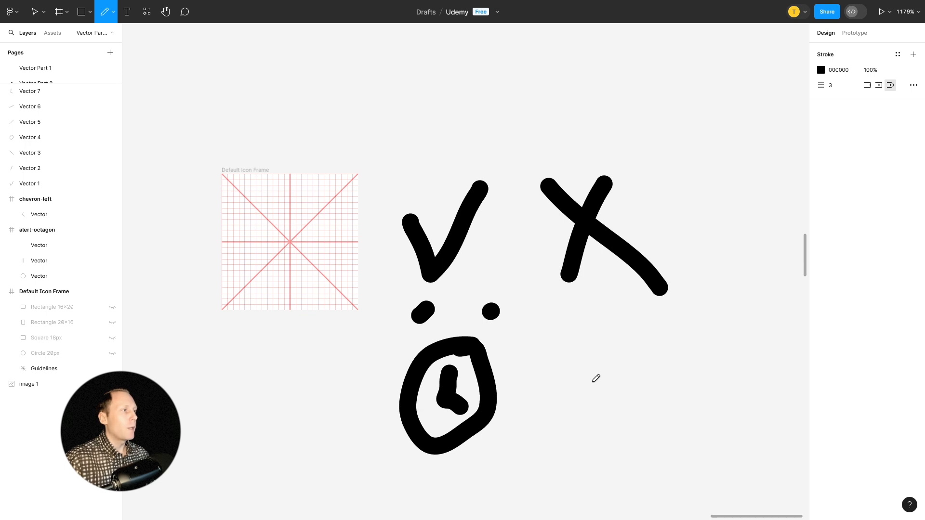
mouse_move(571, 334)
left_mouse_down()
mouse_move(686, 433)
mouse_move(703, 362)
mouse_move(672, 336)
mouse_move(568, 333)
left_mouse_up()
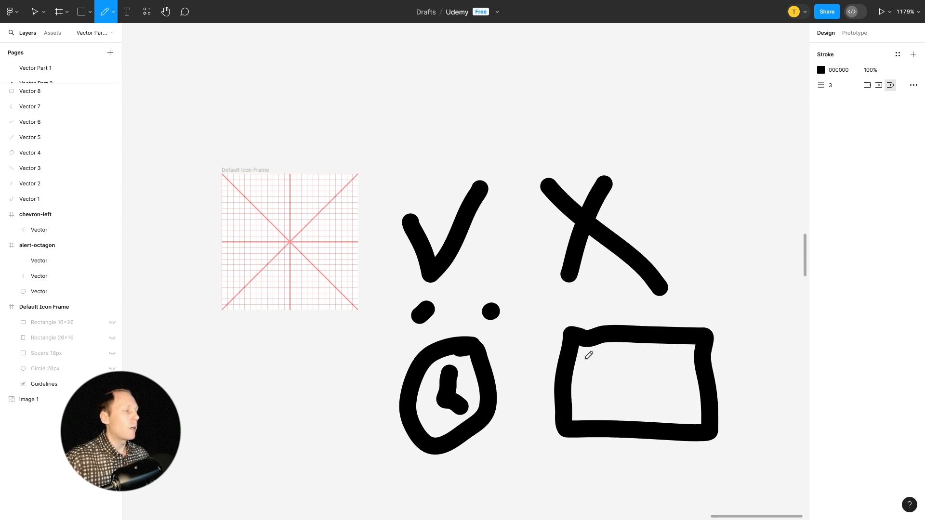
mouse_move(606, 366)
left_mouse_down()
mouse_move(613, 386)
mouse_move(660, 364)
mouse_move(610, 373)
left_mouse_up()
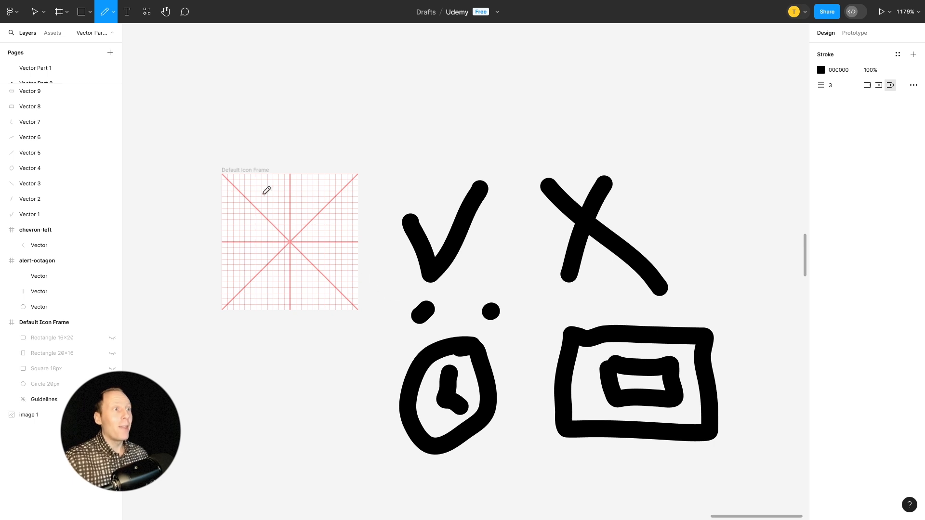
Select the Default Icon Frame and preview its Rectangle 16×20, Rectangle 20×16, Square 18px and Circle 20px keylines by toggling their visibility.
key("v")
left_click(253, 171)
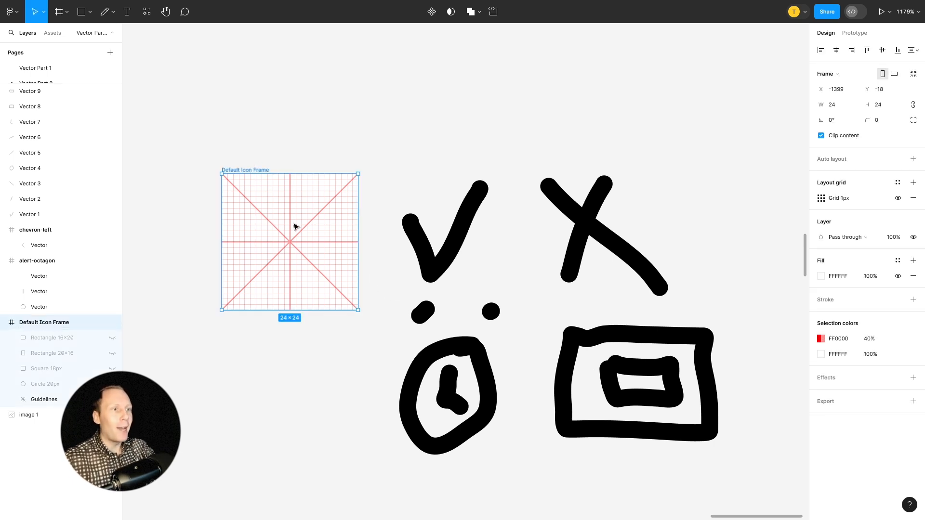
left_click(112, 337)
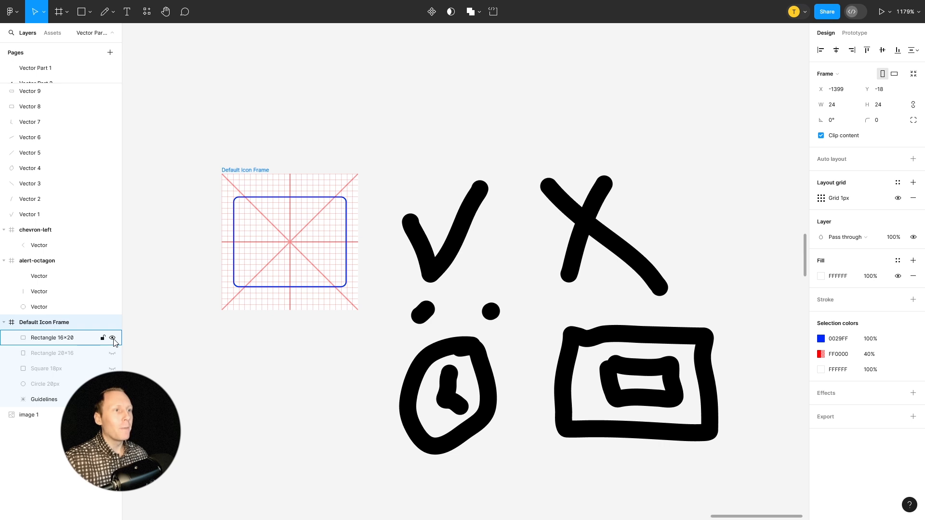
left_click(112, 353)
left_click(112, 354)
left_click(112, 338)
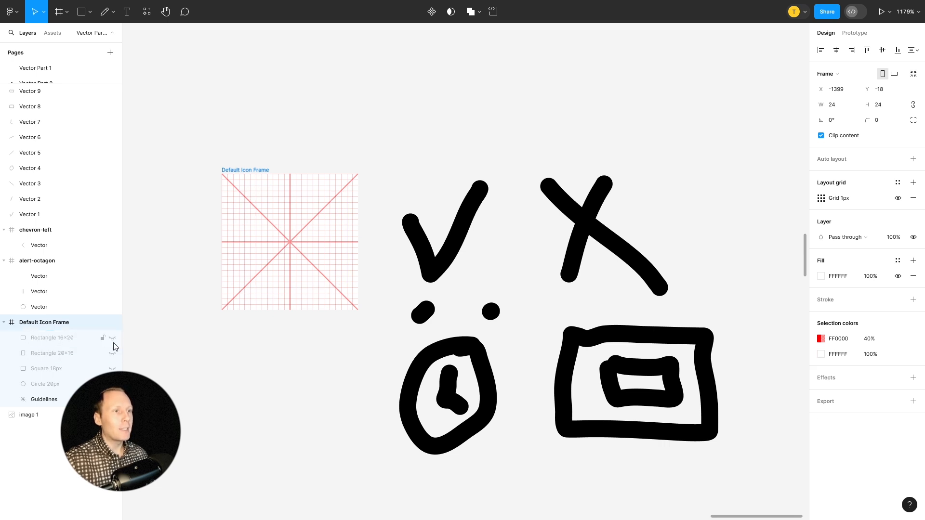
left_click(112, 354)
left_click(113, 368)
left_click(112, 384)
left_click(112, 353)
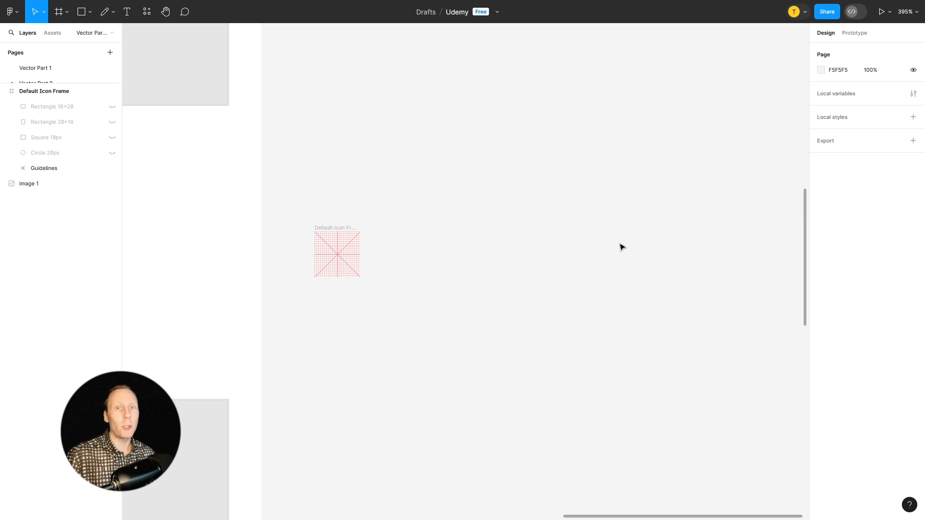
Draw a tall empty frame about 79 × 165 to the right of the Default Icon Frame.
key("f")
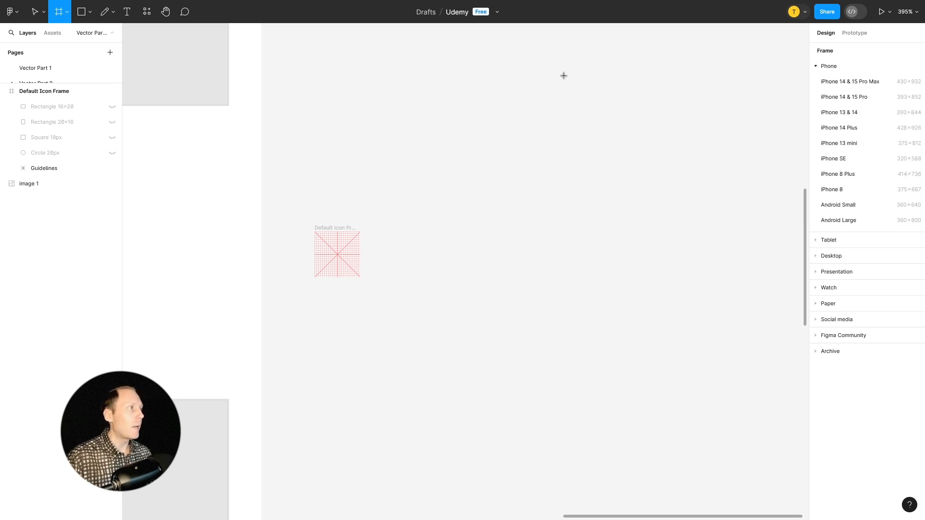
left_click_drag(562, 71, 713, 386)
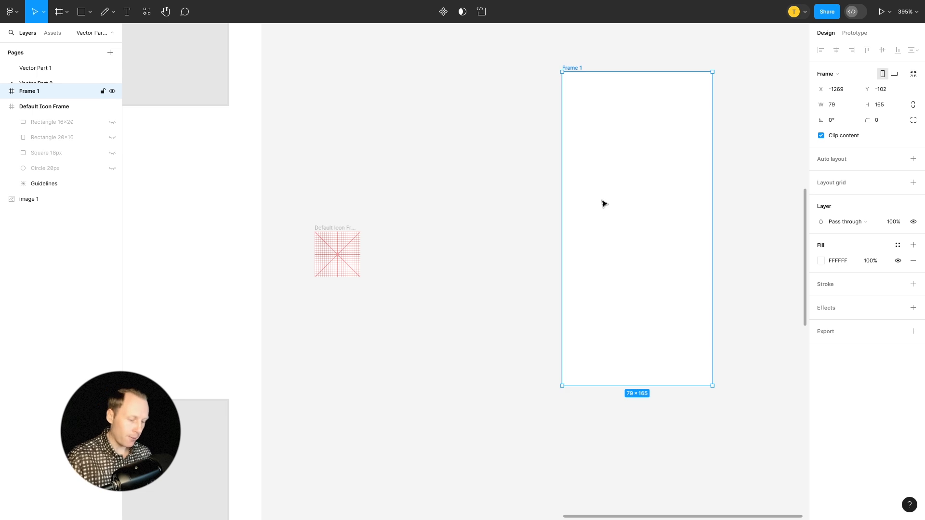
left_click(453, 188)
Insert the airplay icon from the Feather Icons plugin and place it between the two frames, at X -1313, Y 6.
right_click(431, 116)
mouse_move(519, 206)
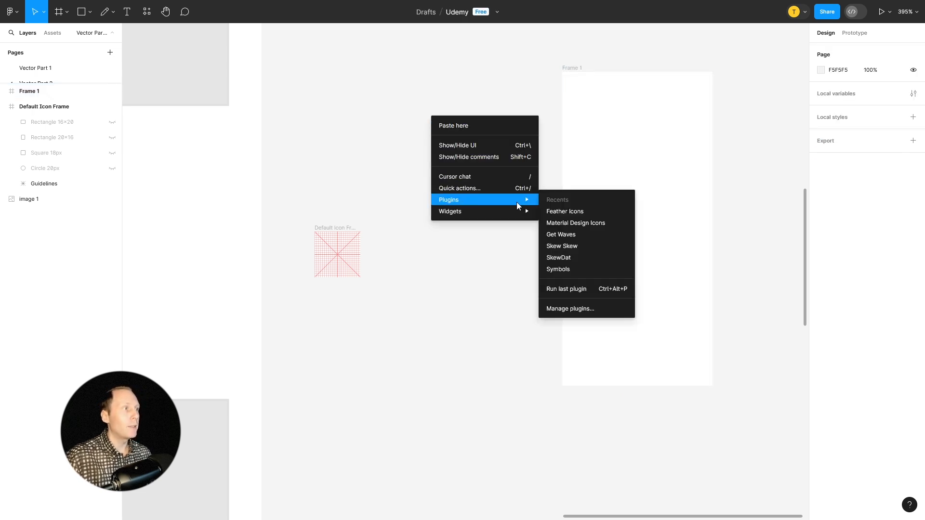
left_click(564, 211)
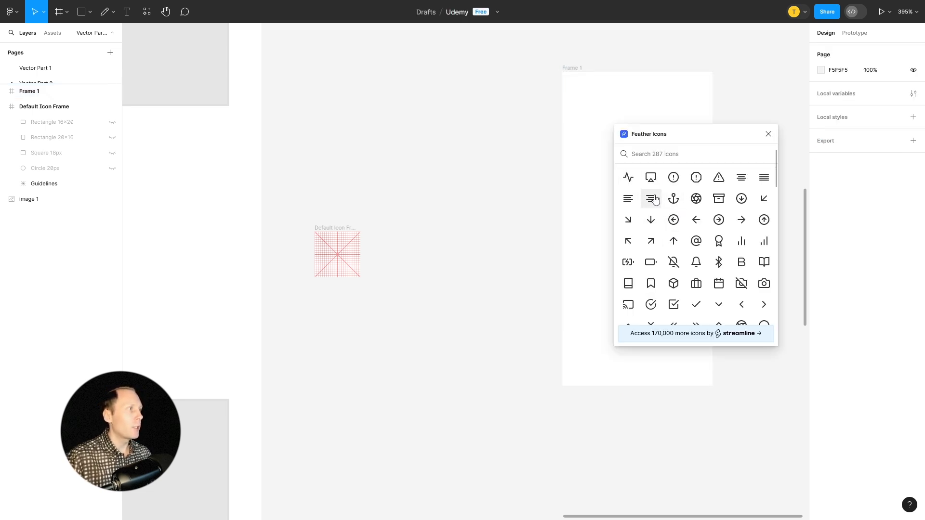
left_click(651, 177)
left_click(769, 133)
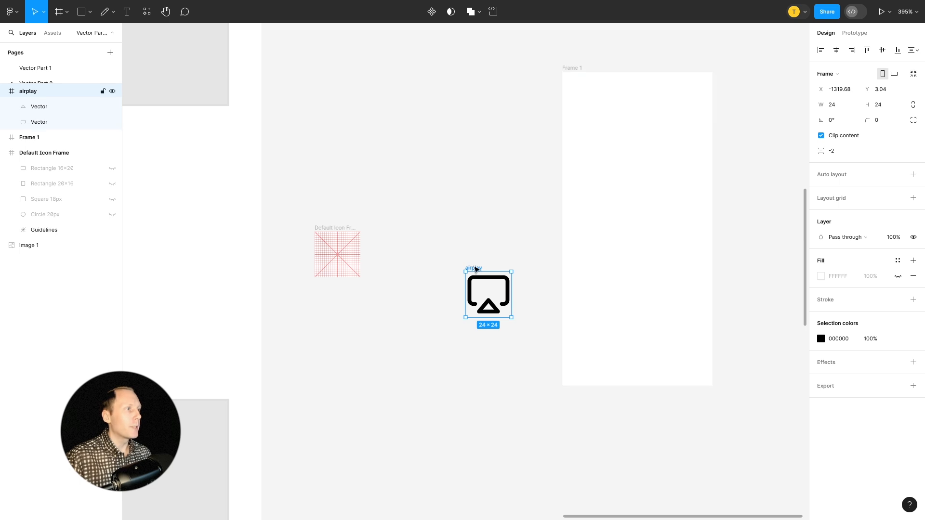
left_click_drag(480, 271, 486, 273)
scroll(539, 283, "up", 5)
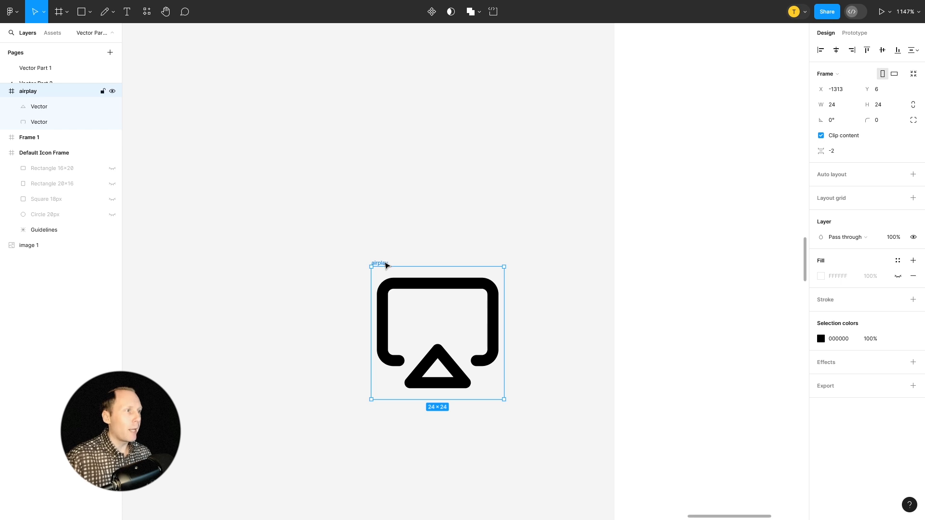
Move the airplay frame into the tall empty frame, then back out onto the canvas at X -1313, Y 14.
scroll(429, 244, "down", 5)
scroll(448, 246, "up", 1)
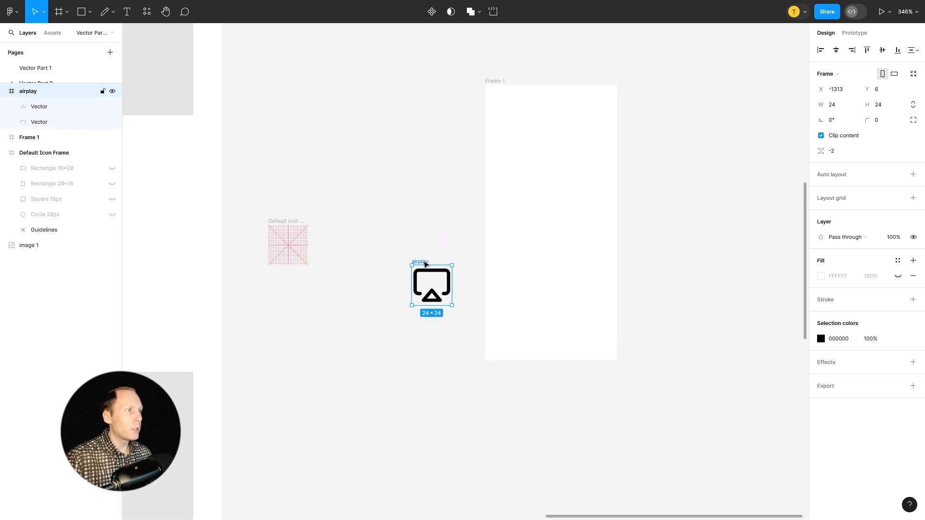
left_click_drag(419, 265, 514, 267)
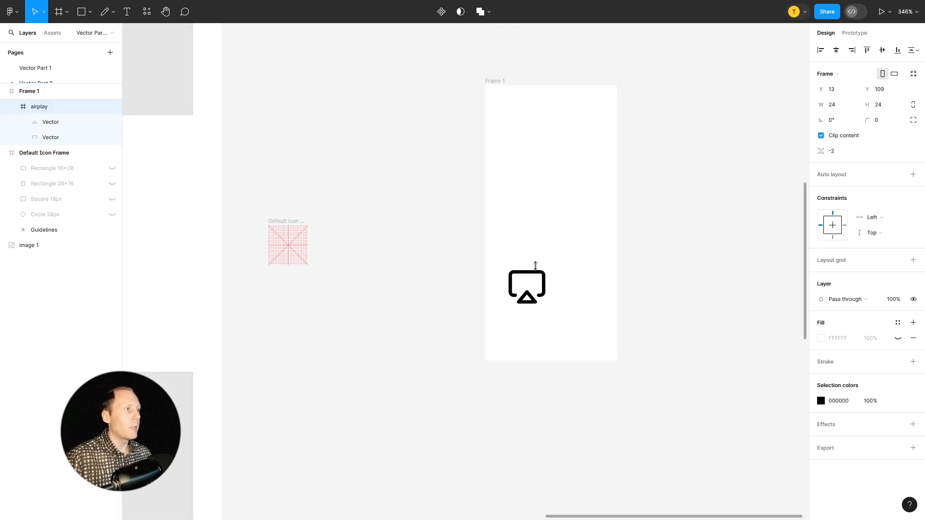
left_click_drag(530, 288, 435, 299)
Move only the airplay icon's two vectors into Frame 1, without their 24 × 24 frame, and delete the emptied airplay frame.
scroll(478, 289, "up", 5)
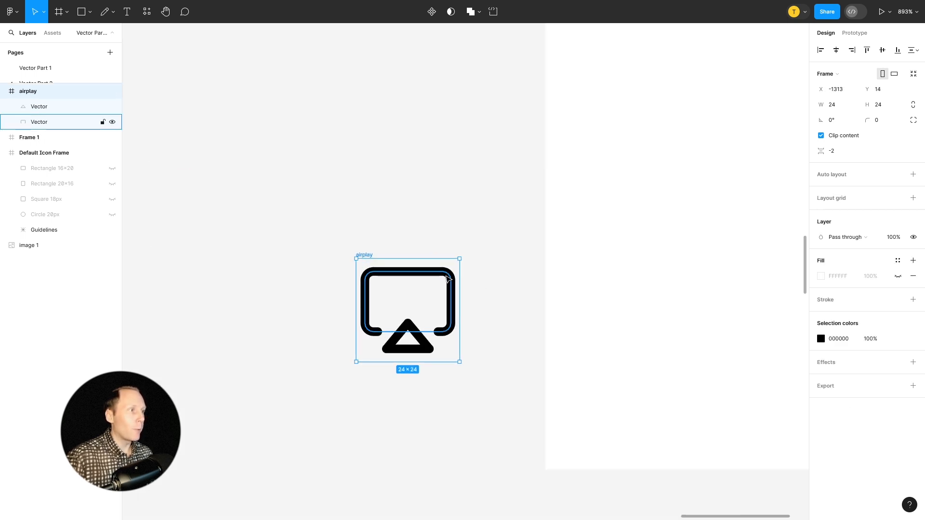
left_click(449, 280)
left_click(424, 348, "shift")
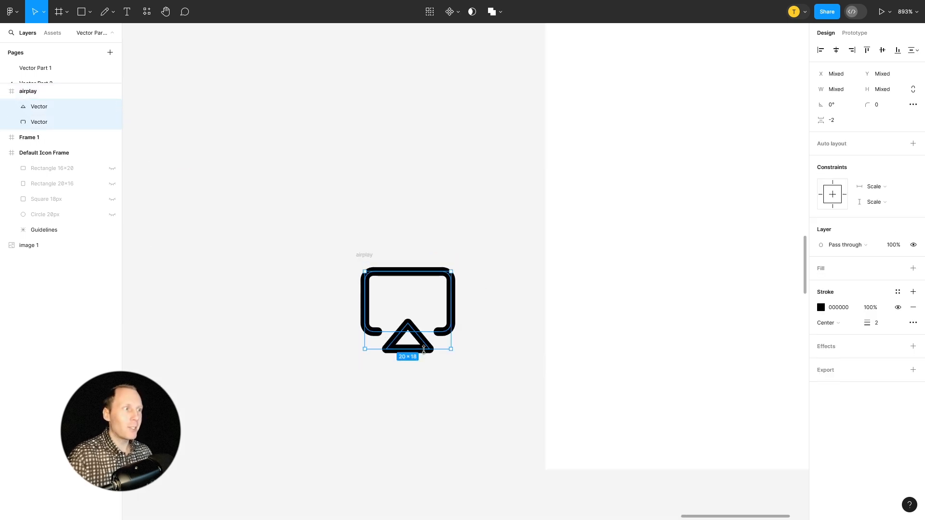
left_click_drag(406, 330, 666, 295)
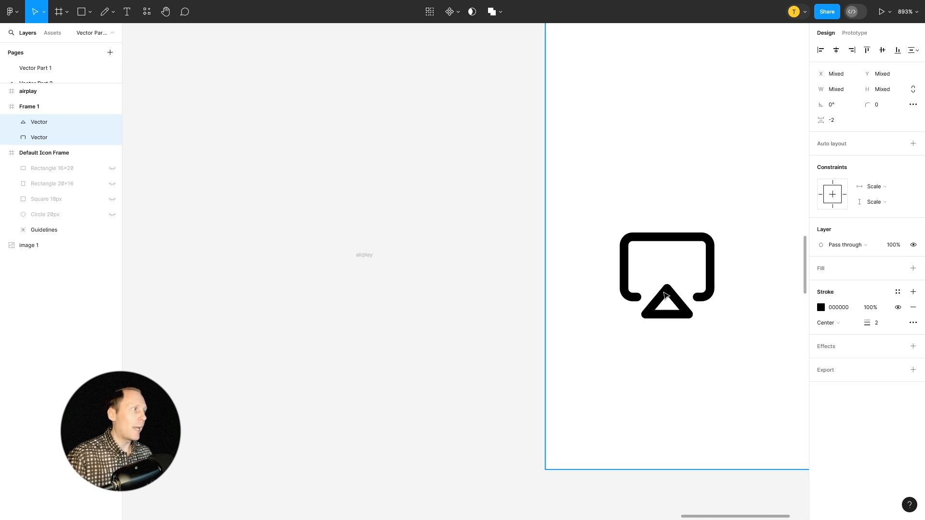
left_click(357, 255)
key("Delete")
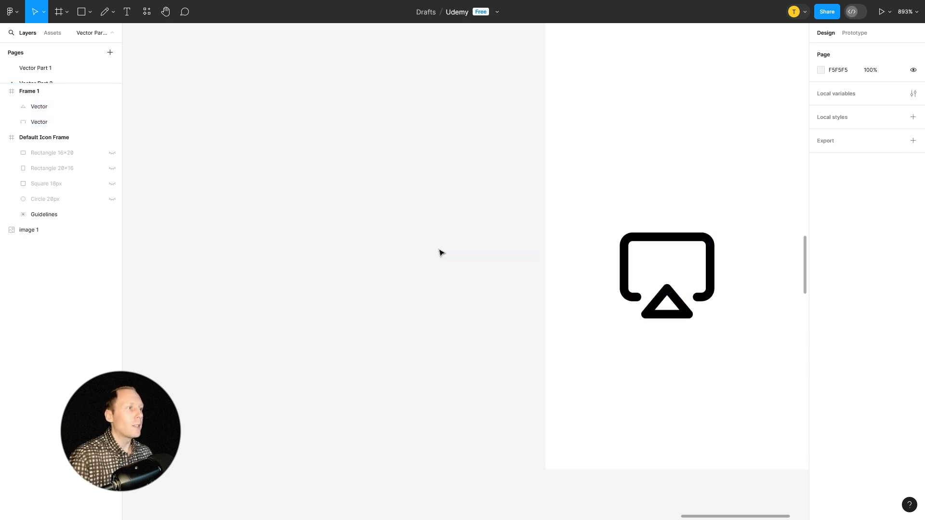
scroll(441, 248, "down", 5)
Select the unframed airplay icon's screen outline and its triangle separately to examine each vector's bounds.
left_click(545, 252)
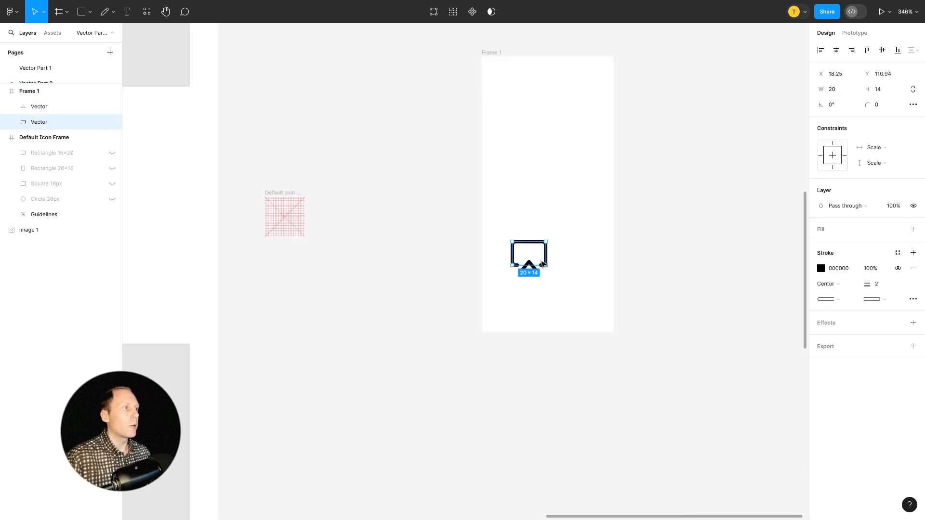
scroll(567, 260, "up", 3)
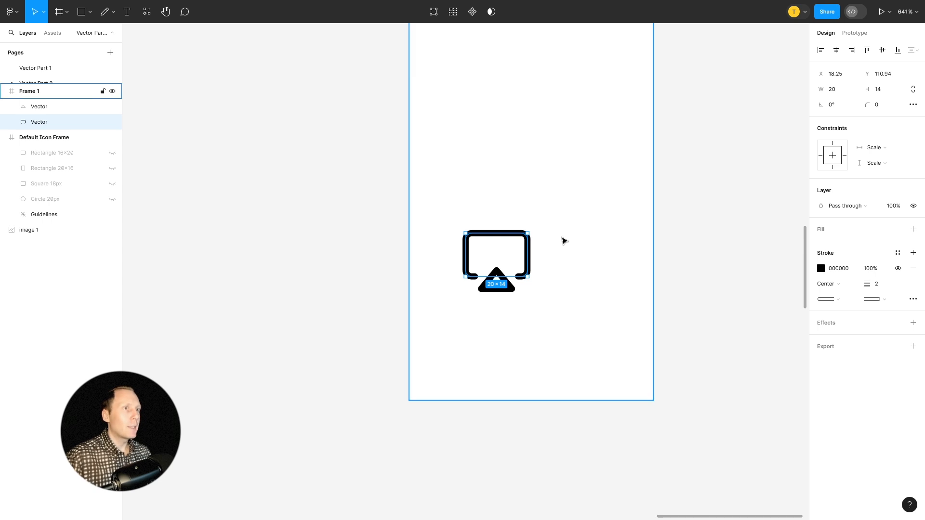
scroll(561, 241, "up", 3)
left_click(569, 312)
left_click(489, 299)
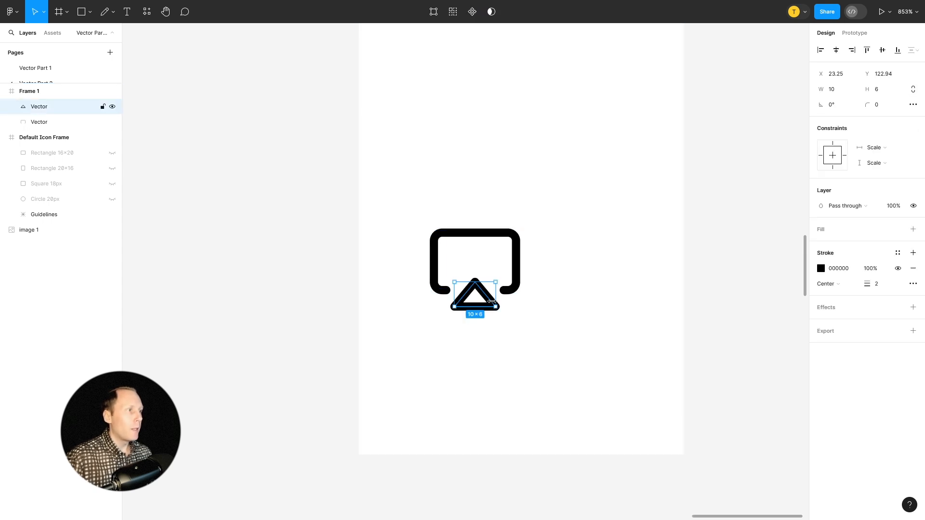
Group the unframed airplay icon's two vectors inside Frame 1 and try moving the group slightly lower within the frame.
left_click(501, 234, "shift")
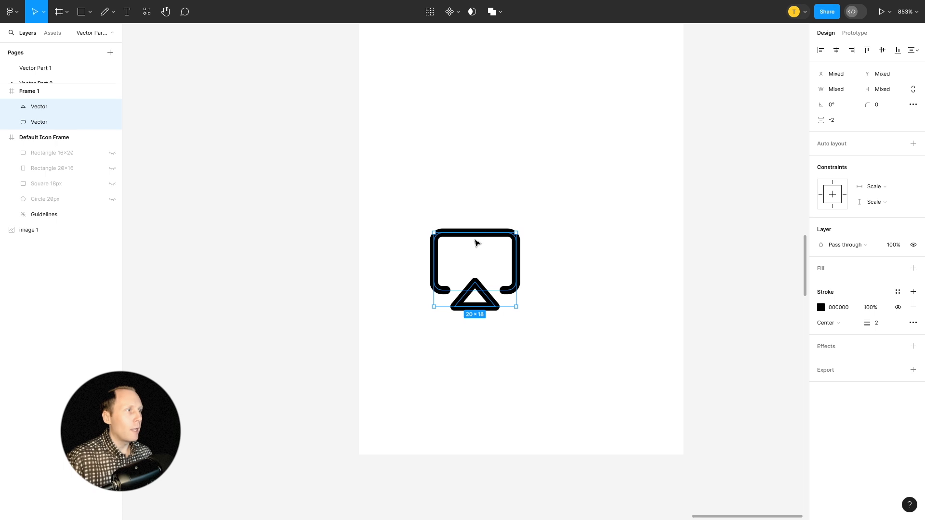
right_click(476, 241)
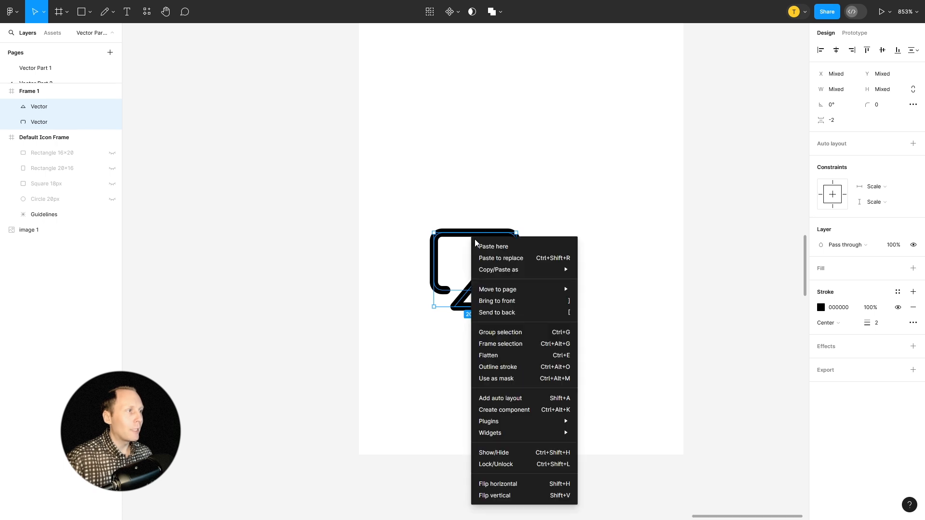
left_click(503, 334)
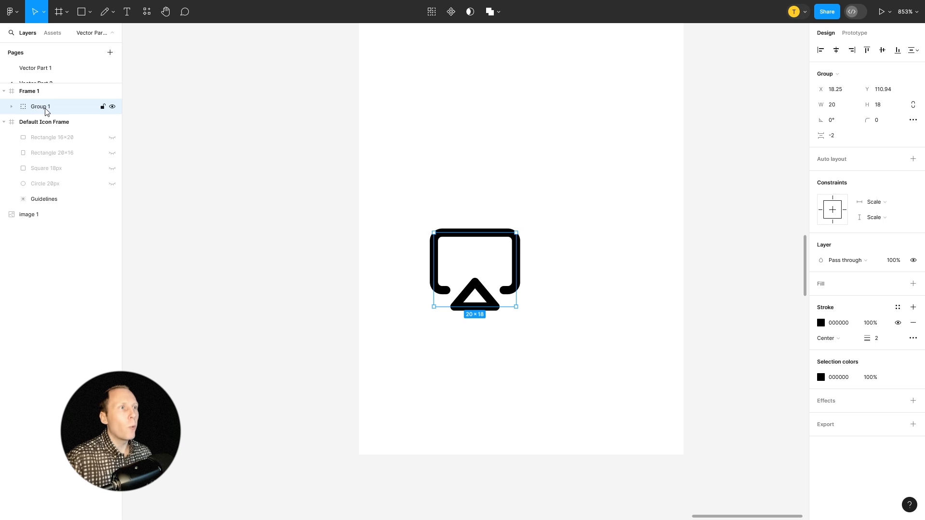
left_click_drag(474, 262, 466, 293)
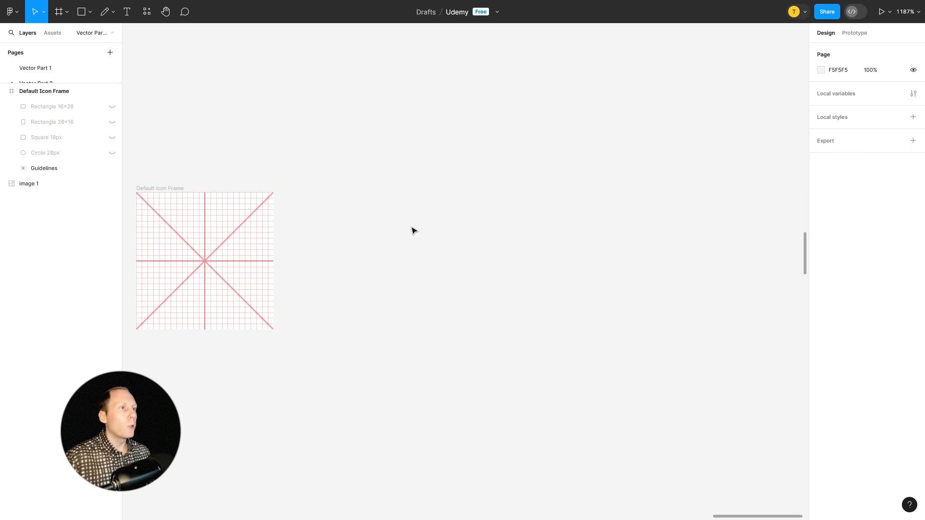
Select Default Icon Frame, show and hide its 20×16 rectangle keyline, and clear the selection.
scroll(392, 242, "left", 6)
left_click(367, 271)
scroll(368, 271, "up", 3)
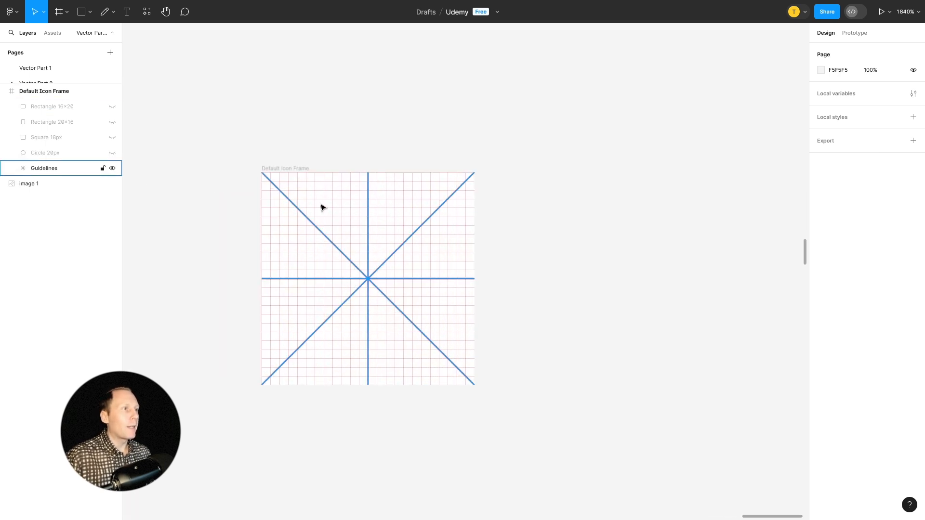
left_click(288, 168)
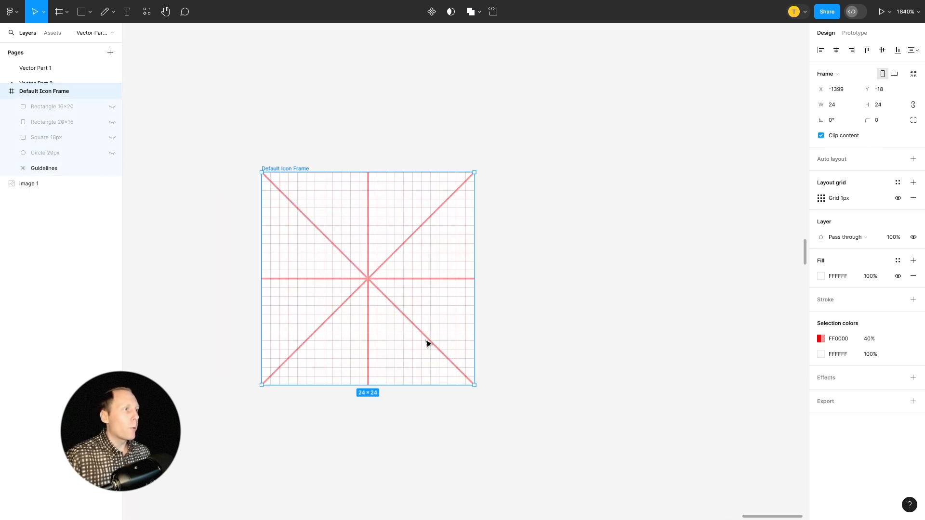
left_click(112, 122)
left_click(112, 122)
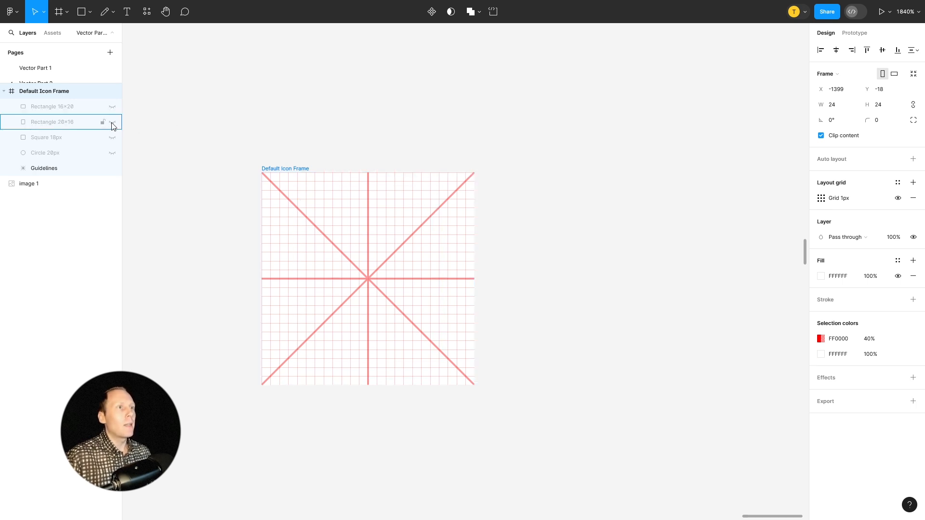
scroll(570, 196, "down", 10)
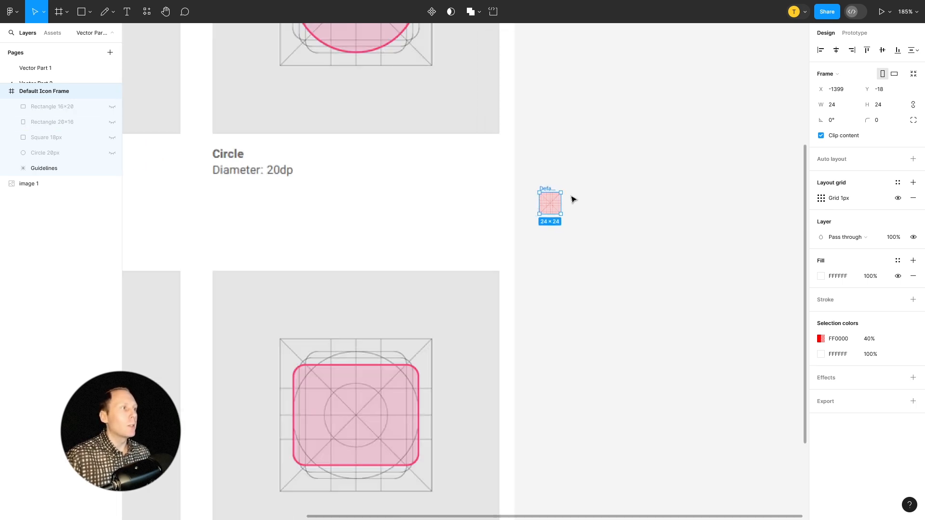
left_click(597, 248)
scroll(601, 233, "down", 4)
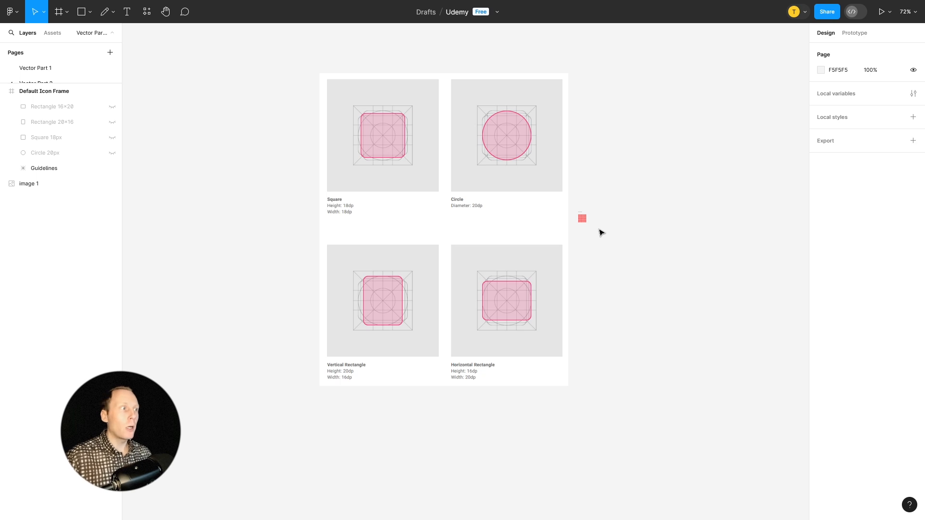
Switch to the Udemy instructor profile page and look through the list of Figma vector graphics courses.
left_click(193, 7)
scroll(621, 256, "down", 3)
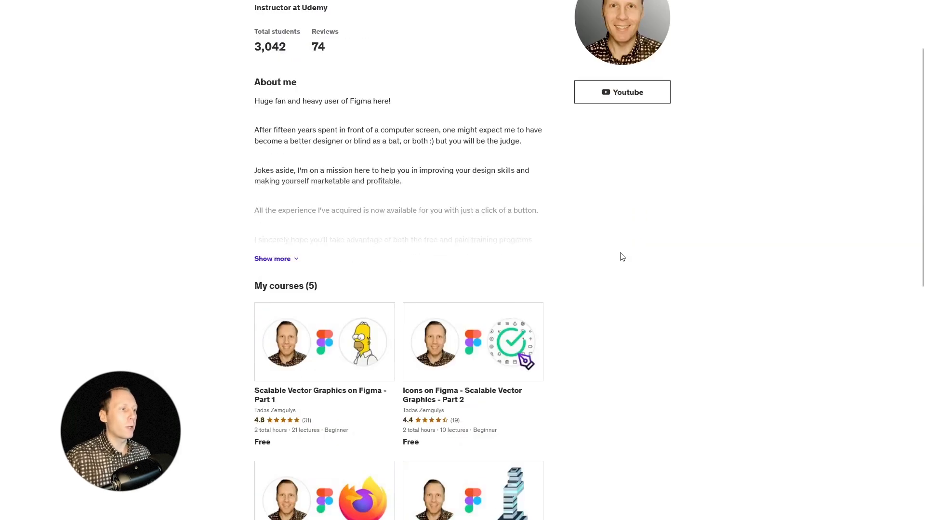
scroll(622, 257, "down", 2)
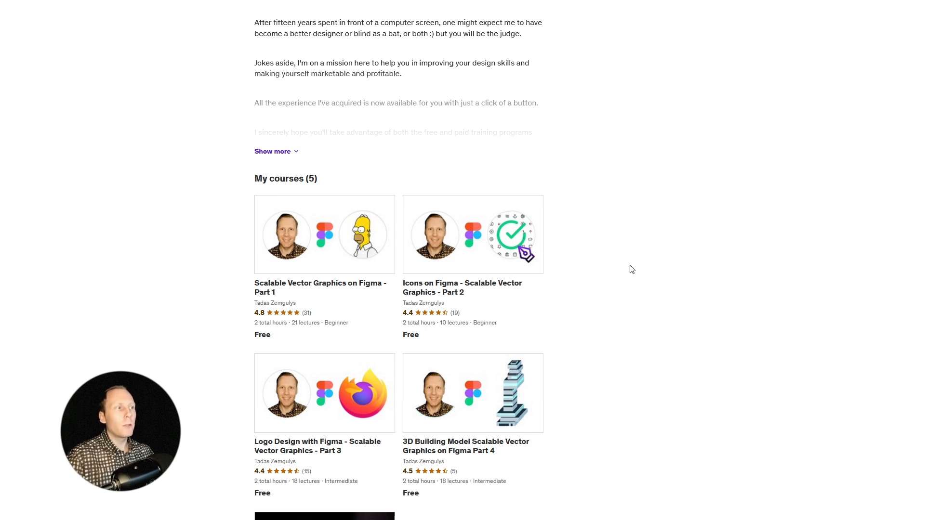
Return to the Udemy design file in Figma and examine the keyline reference image beside Default Icon Frame.
left_click(57, 9)
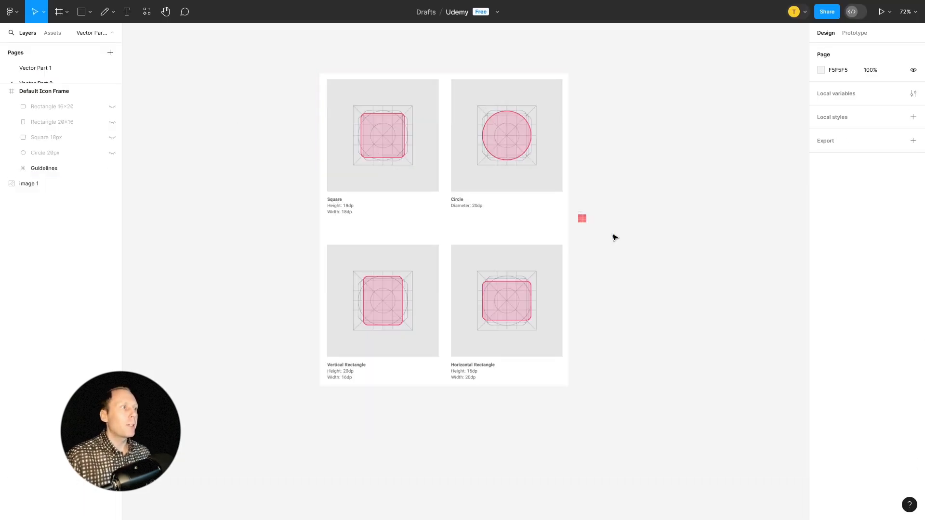
scroll(630, 193, "up", 1)
scroll(631, 194, "up", 3)
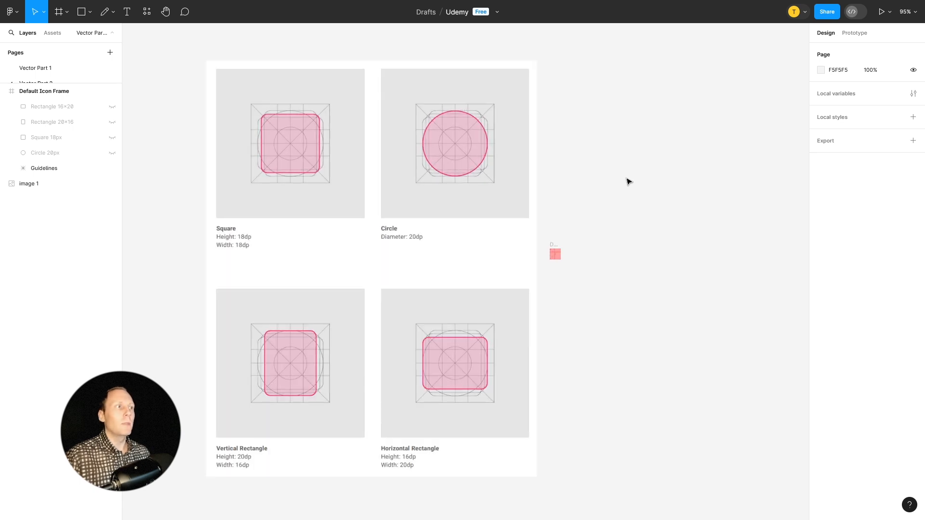